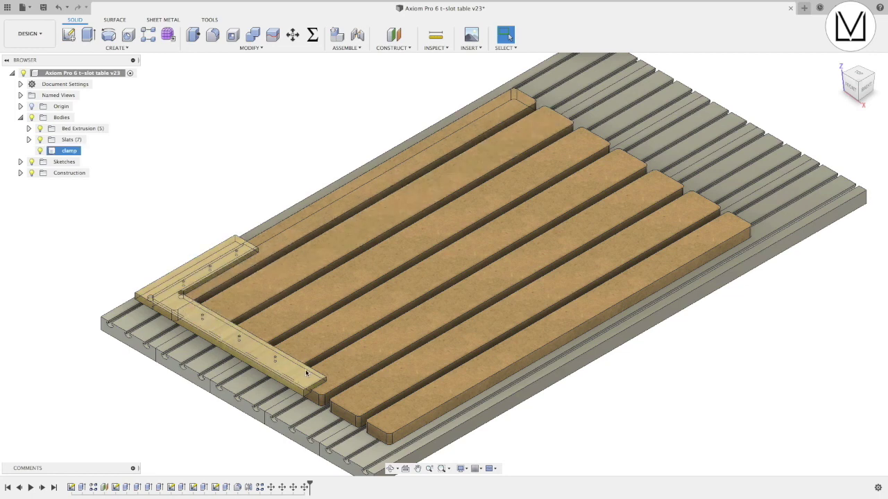
{"action": "left_click", "coordinate": [568, 436]}
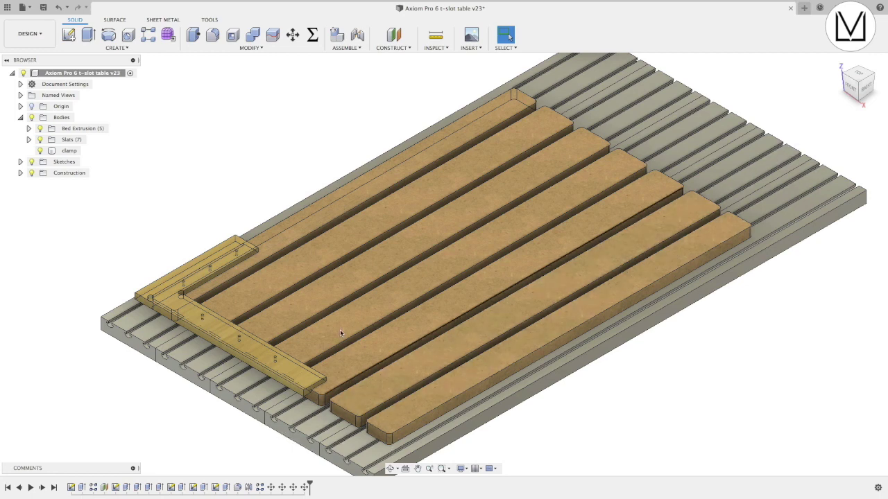
{"action": "left_click", "coordinate": [181, 279]}
{"action": "key", "text": "Escape"}
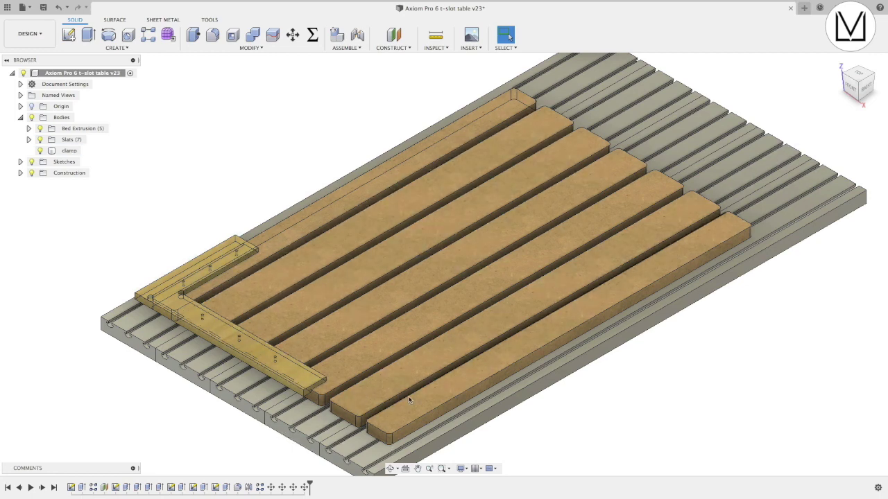
{"action": "left_click", "coordinate": [31, 488]}
{"action": "left_click", "coordinate": [30, 489]}
{"action": "left_click", "coordinate": [173, 312]}
{"action": "left_click", "coordinate": [62, 338]}
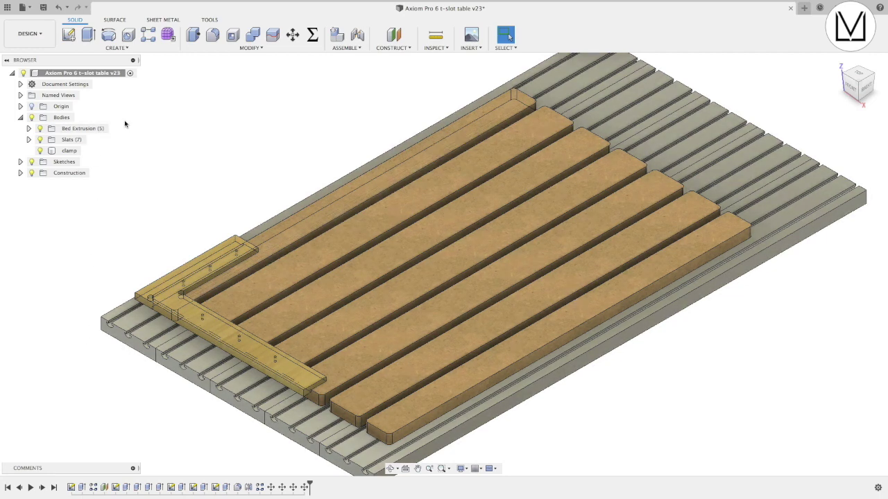
Switch to the Manufacture workspace and regenerate the toolpaths of all setups.
{"action": "left_click", "coordinate": [29, 33]}
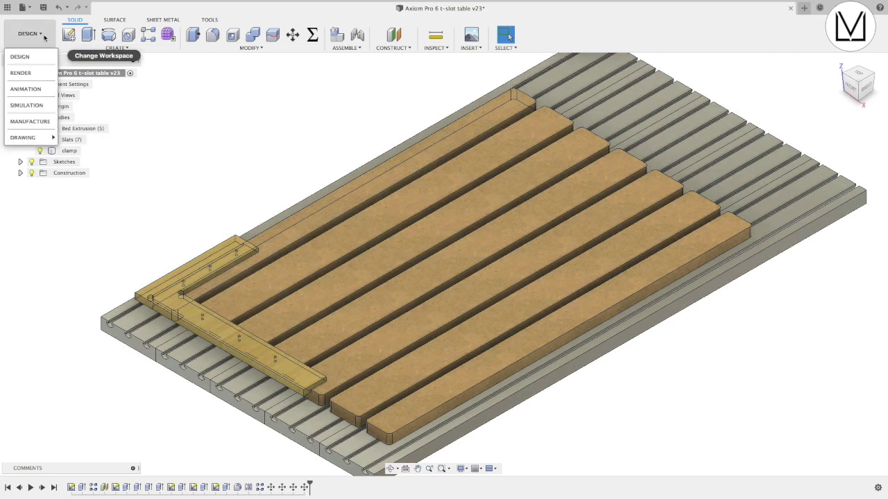
{"action": "left_click", "coordinate": [30, 121]}
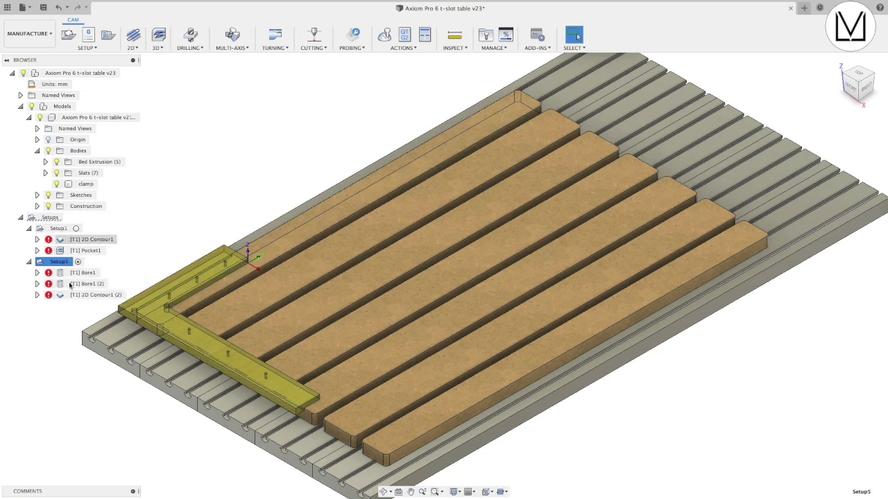
{"action": "left_click", "coordinate": [51, 217]}
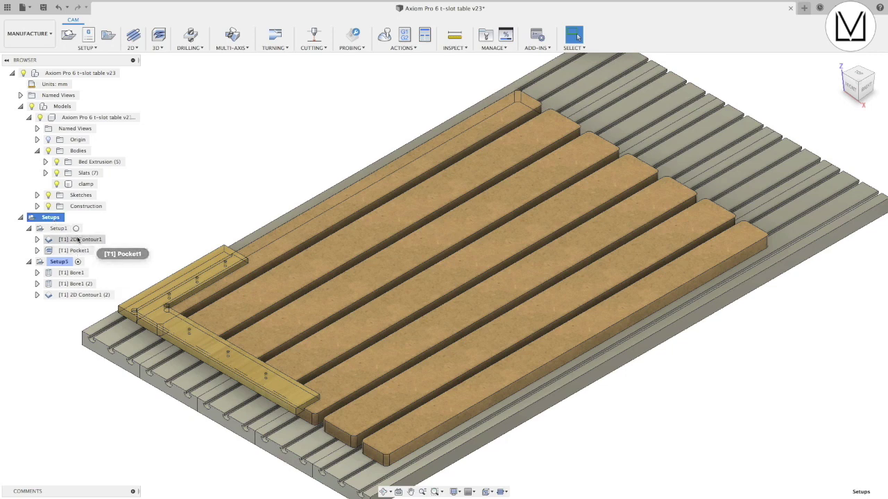
{"action": "left_click", "coordinate": [150, 317]}
{"action": "left_click", "coordinate": [154, 206]}
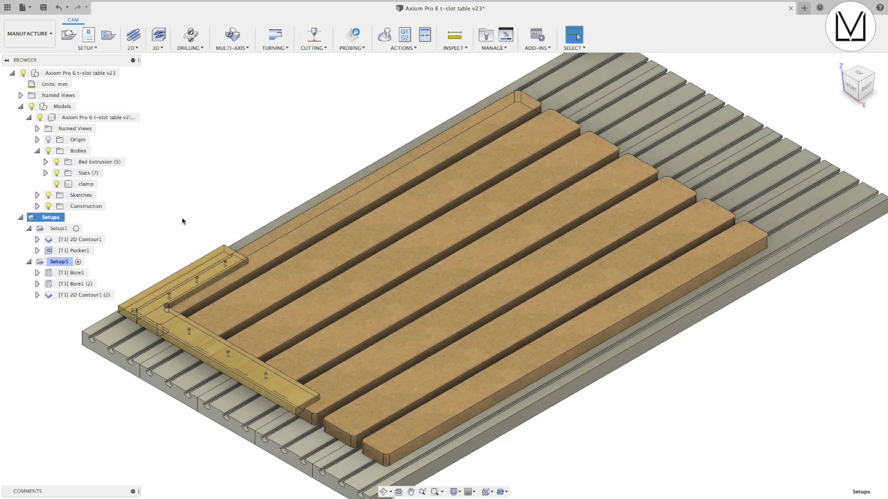
{"action": "left_click", "coordinate": [241, 363]}
{"action": "left_click", "coordinate": [228, 239]}
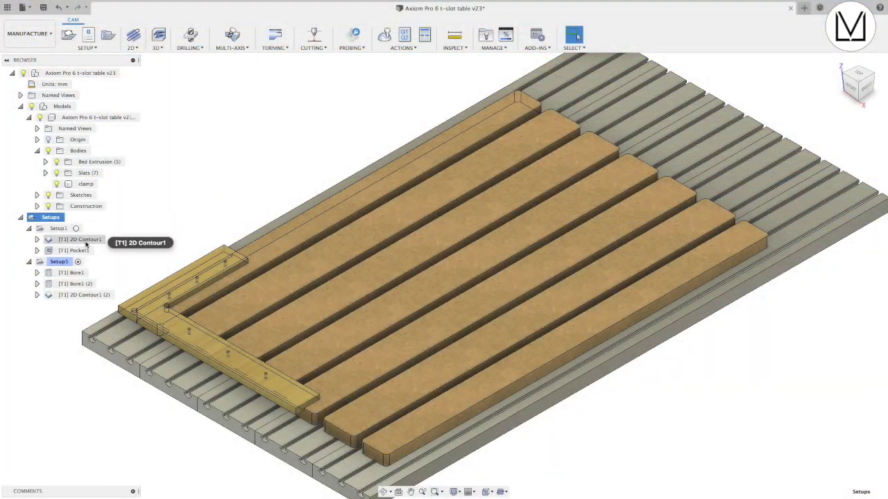
Preview the 2D Contour1 toolpath and examine Setup1's stock and work origin around the clamp.
{"action": "left_click", "coordinate": [82, 239]}
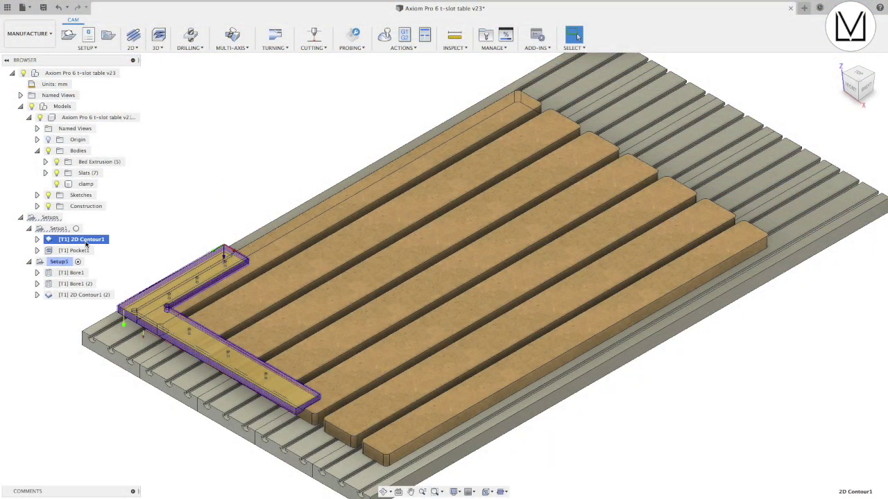
{"action": "left_click", "coordinate": [118, 235]}
{"action": "left_click", "coordinate": [62, 228]}
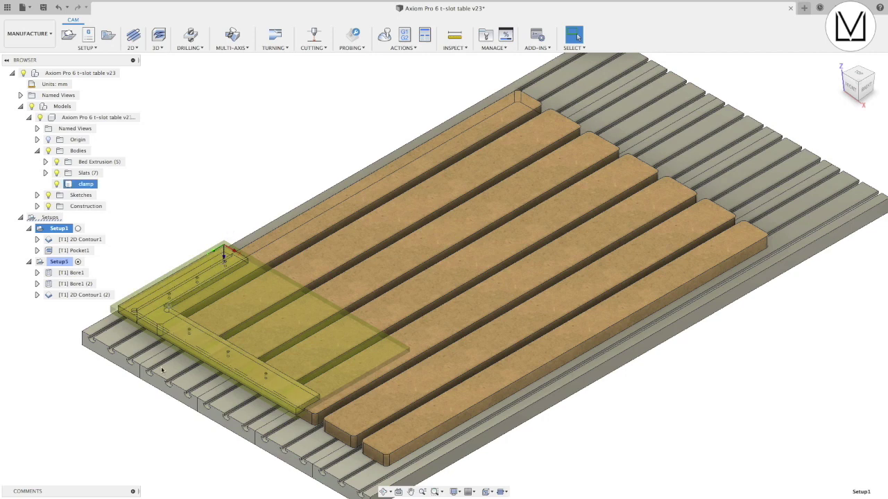
{"action": "left_click", "coordinate": [233, 262]}
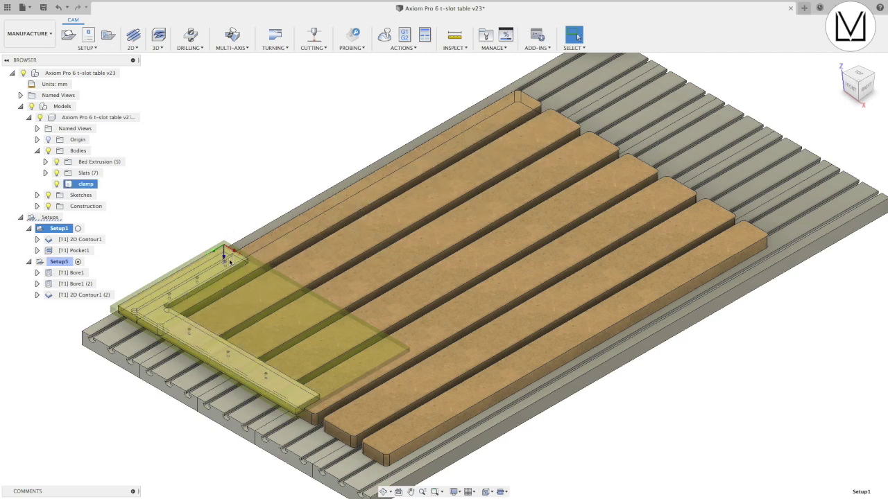
{"action": "left_click", "coordinate": [166, 246]}
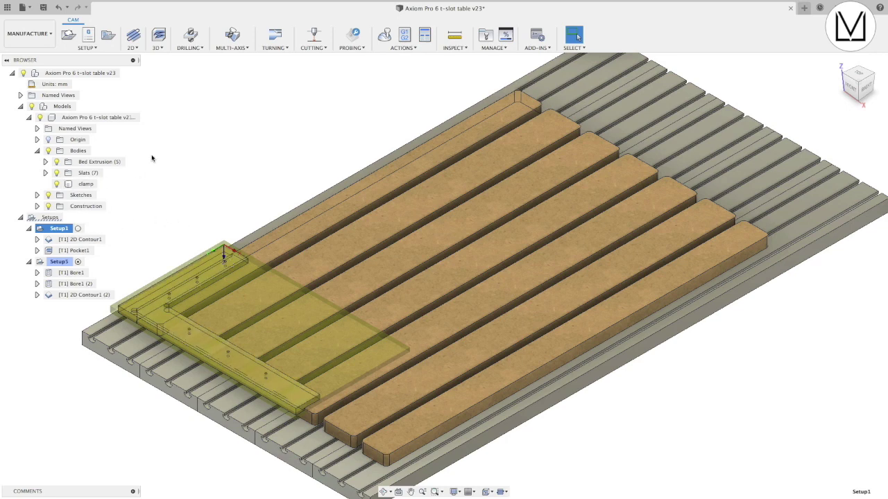
Hide the Bed Extrusion and Slats bodies and make Setup1 the active setup.
{"action": "left_click", "coordinate": [46, 161]}
{"action": "left_click", "coordinate": [46, 162]}
{"action": "left_click", "coordinate": [56, 162]}
{"action": "left_click", "coordinate": [56, 172]}
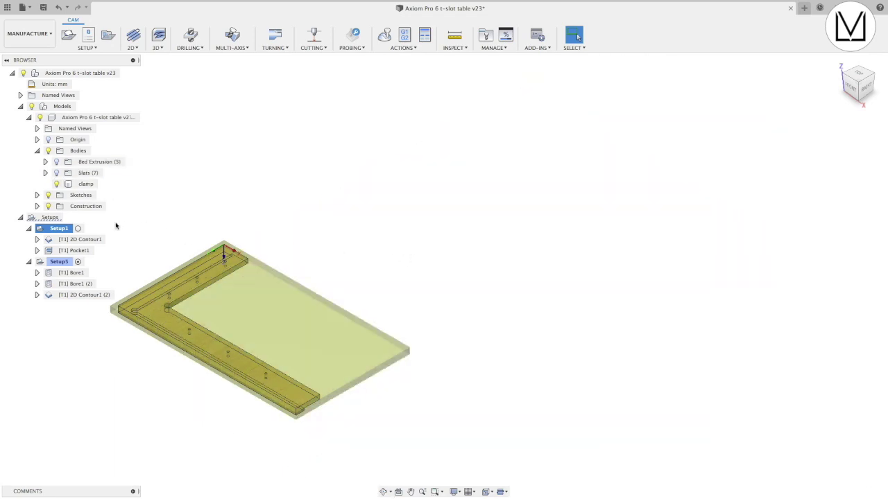
{"action": "left_click", "coordinate": [60, 228]}
{"action": "left_click", "coordinate": [78, 228]}
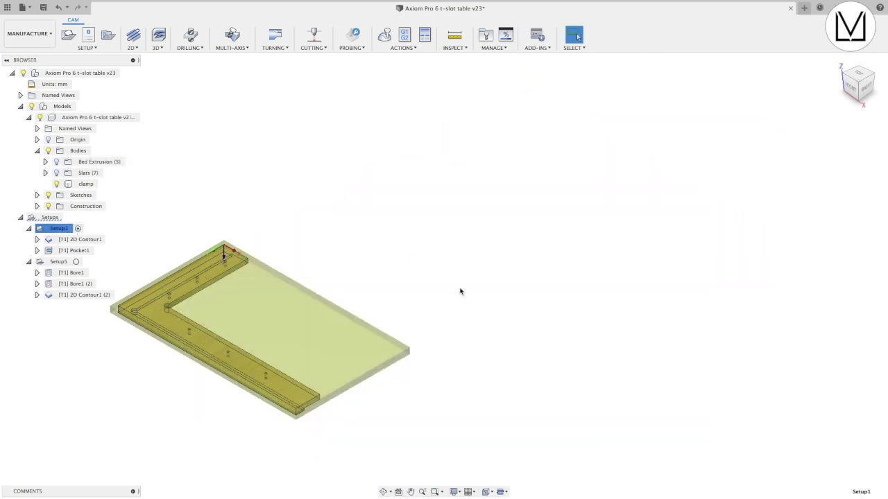
Examine Setup1's work origin at the stock corner from the underside of the clamp.
{"action": "middle_click_drag", "start_coordinate": [476, 318], "coordinate": [408, 275], "text": "shift"}
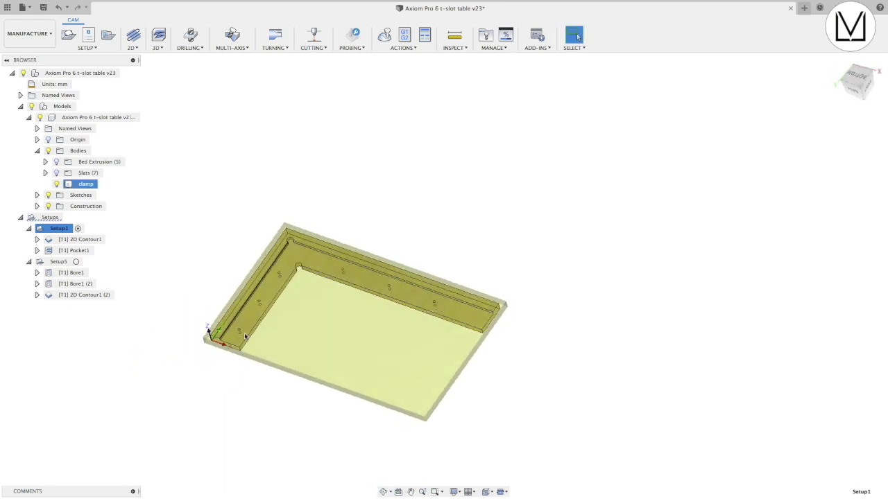
{"action": "scroll", "coordinate": [167, 340], "scroll_direction": "up", "scroll_amount": 5}
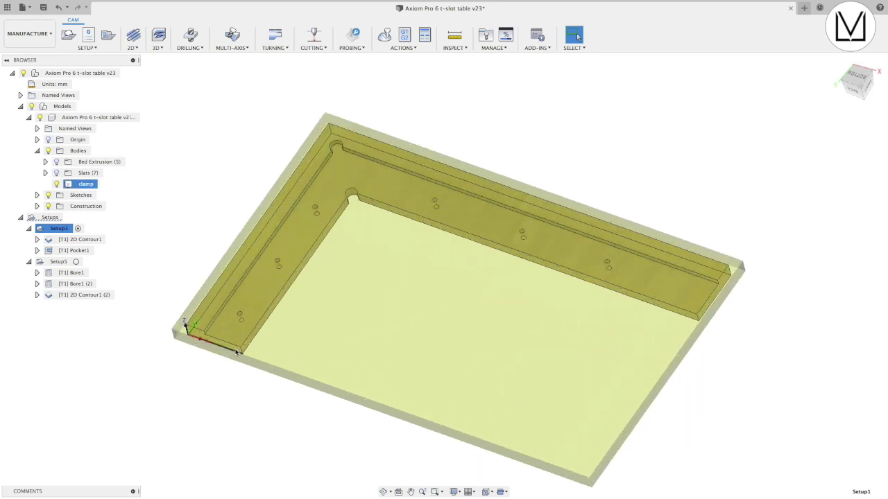
{"action": "left_click", "coordinate": [165, 329]}
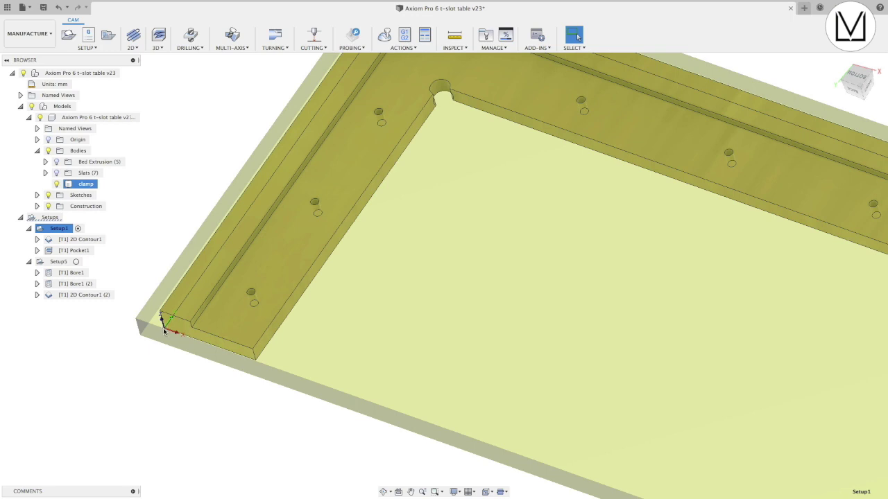
{"action": "left_click", "coordinate": [180, 375]}
{"action": "scroll", "coordinate": [179, 377], "scroll_direction": "down", "scroll_amount": 5}
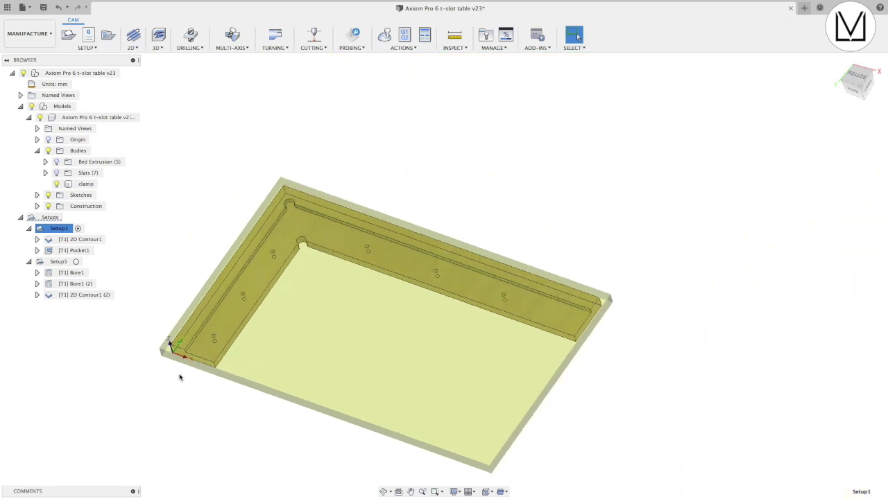
Preview the 2D Contour1 and Pocket1 toolpaths of Setup1 on the underside of the clamp.
{"action": "left_click", "coordinate": [101, 239]}
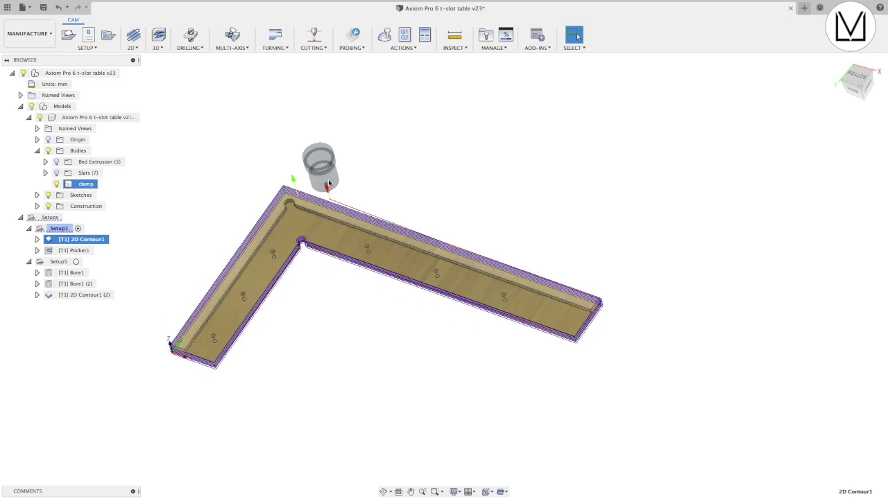
{"action": "left_click", "coordinate": [78, 250]}
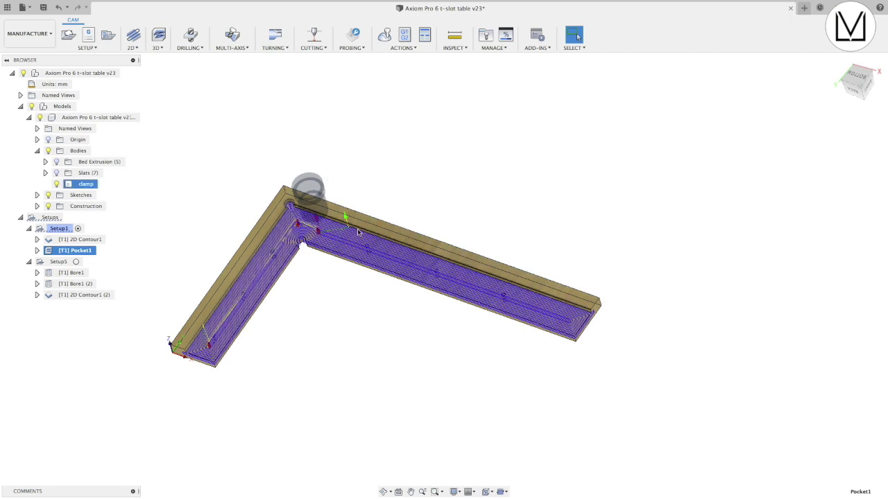
{"action": "left_click", "coordinate": [136, 264]}
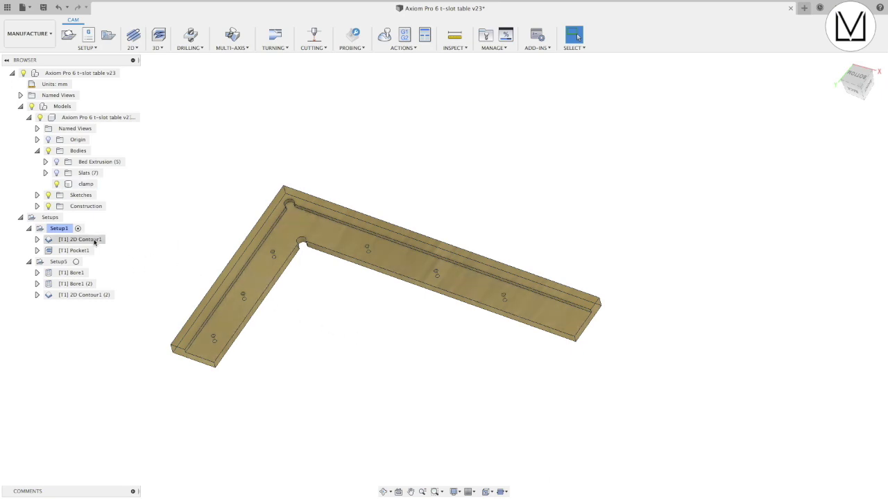
Simulate Setup1's 2D Contour1 and Pocket1 operations together and inspect the machined stock.
{"action": "left_click", "coordinate": [89, 241]}
{"action": "left_click", "coordinate": [77, 251], "text": "shift"}
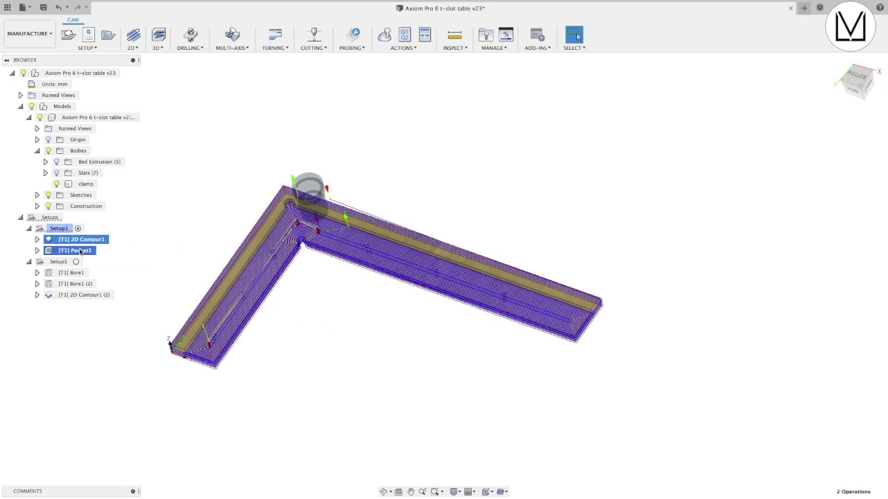
{"action": "left_click", "coordinate": [384, 35]}
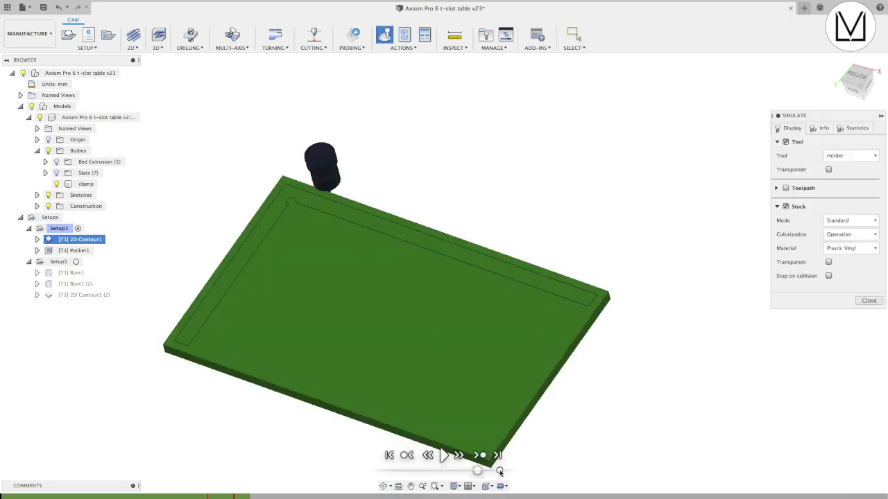
{"action": "left_click", "coordinate": [443, 455]}
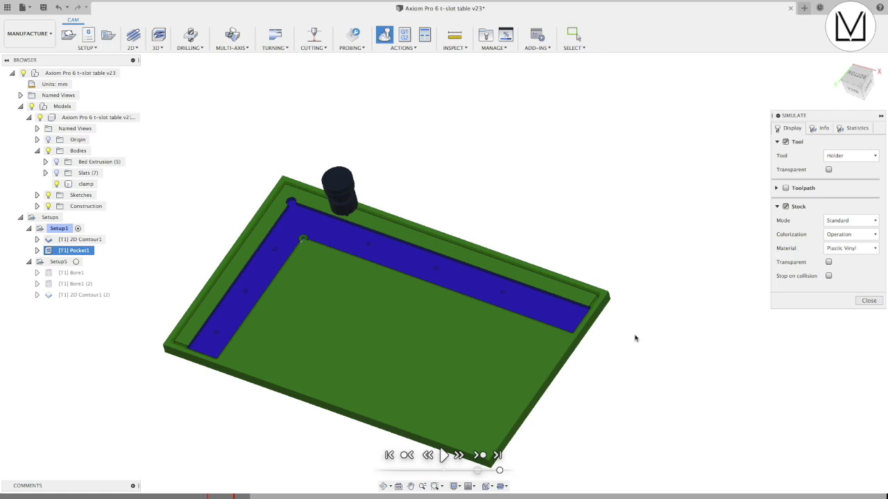
{"action": "scroll", "coordinate": [651, 350], "scroll_direction": "up", "scroll_amount": 2}
{"action": "middle_click_drag", "start_coordinate": [623, 362], "coordinate": [663, 319]}
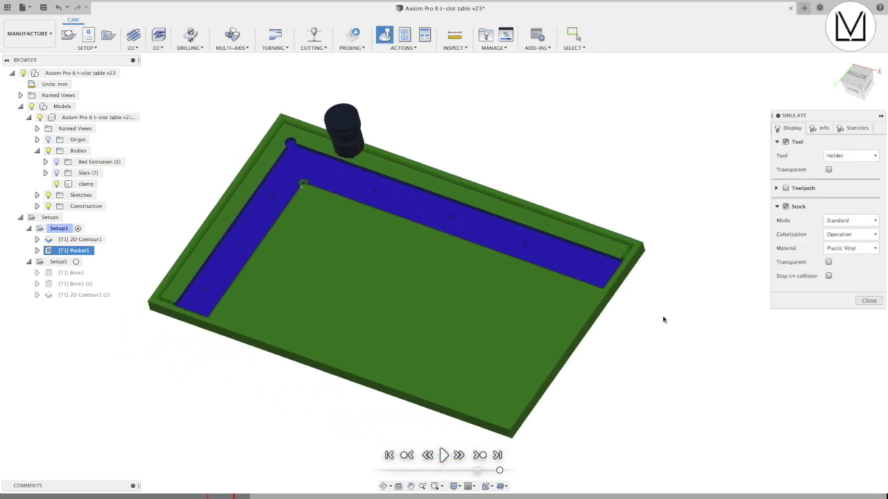
{"action": "left_click", "coordinate": [868, 300]}
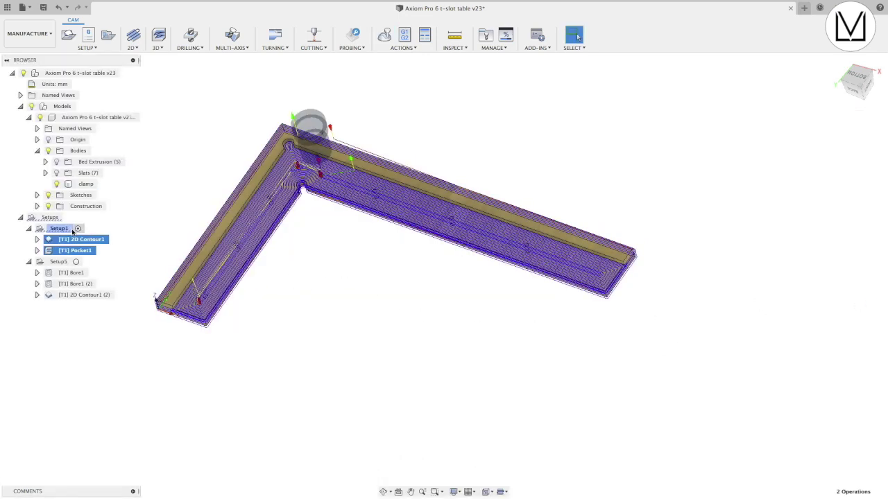
Make Setup5 the active setup, show the Bed Extrusion and Slats bodies again, and restore the home view.
{"action": "left_click", "coordinate": [77, 261]}
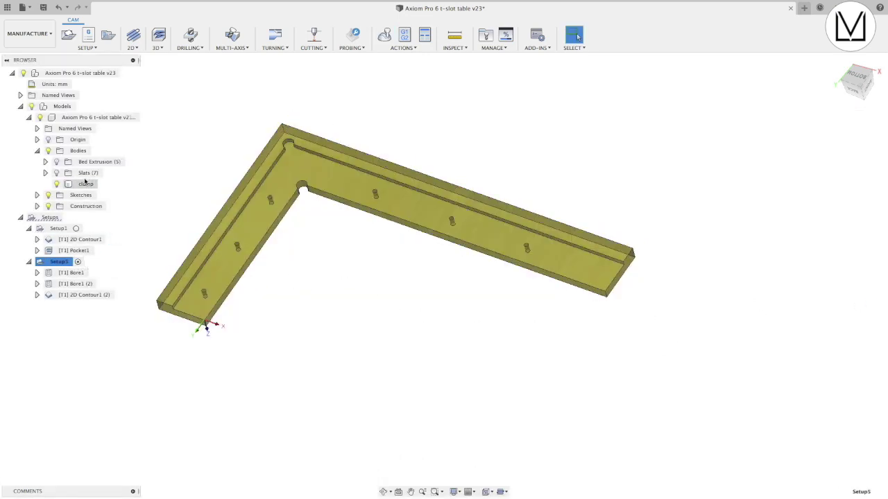
{"action": "left_click", "coordinate": [57, 163]}
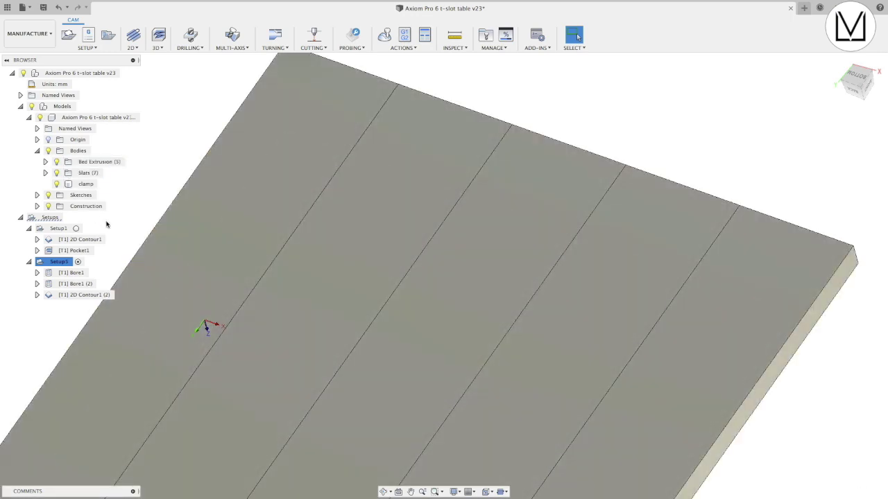
{"action": "scroll", "coordinate": [138, 230], "scroll_direction": "down", "scroll_amount": 5}
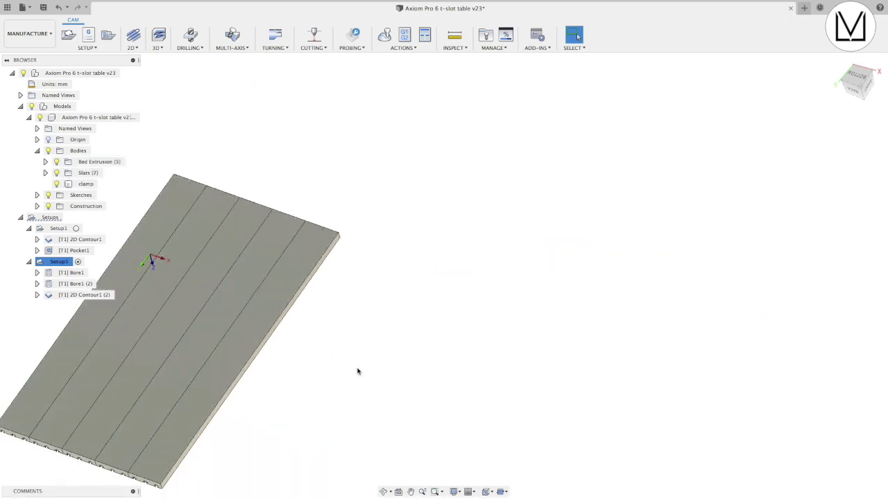
{"action": "middle_click_drag", "start_coordinate": [314, 356], "coordinate": [559, 335]}
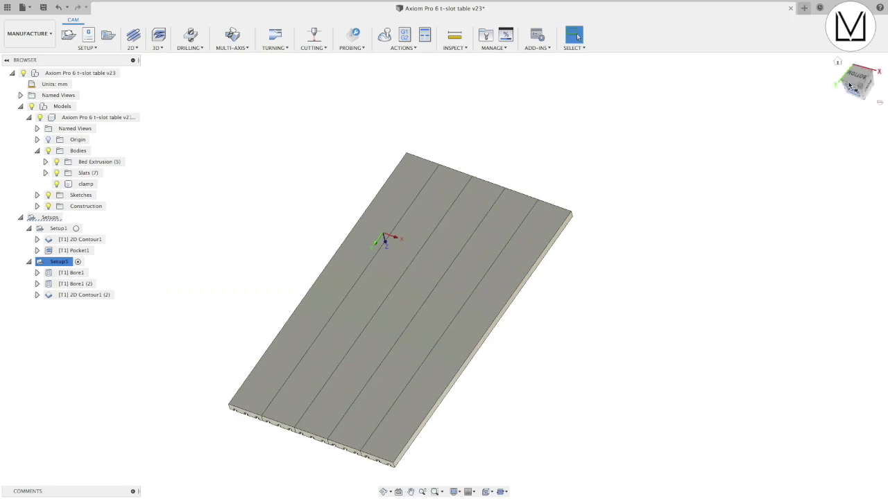
{"action": "left_click", "coordinate": [839, 61]}
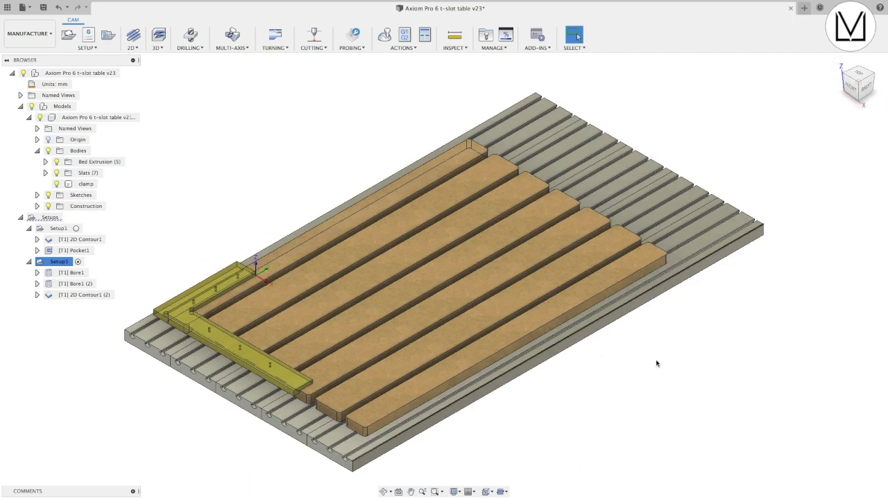
Examine how the L-shaped clamp sits on the slats and T-slot bed in Setup5, including its end and work origin.
{"action": "scroll", "coordinate": [126, 390], "scroll_direction": "up", "scroll_amount": 2}
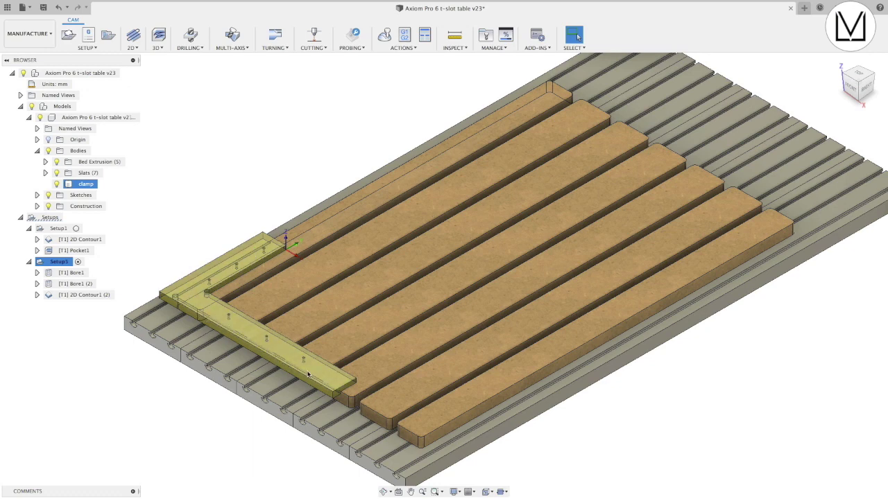
{"action": "scroll", "coordinate": [347, 396], "scroll_direction": "up", "scroll_amount": 3}
{"action": "scroll", "coordinate": [346, 397], "scroll_direction": "up", "scroll_amount": 5}
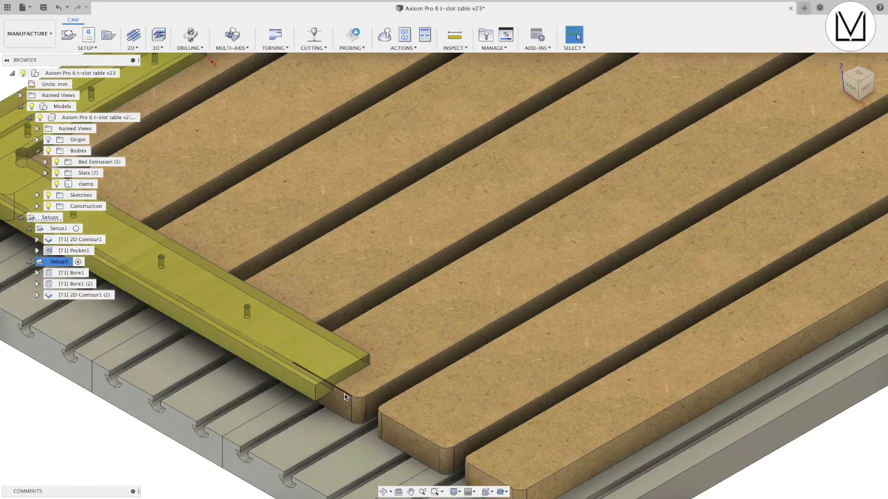
{"action": "scroll", "coordinate": [312, 385], "scroll_direction": "down", "scroll_amount": 10}
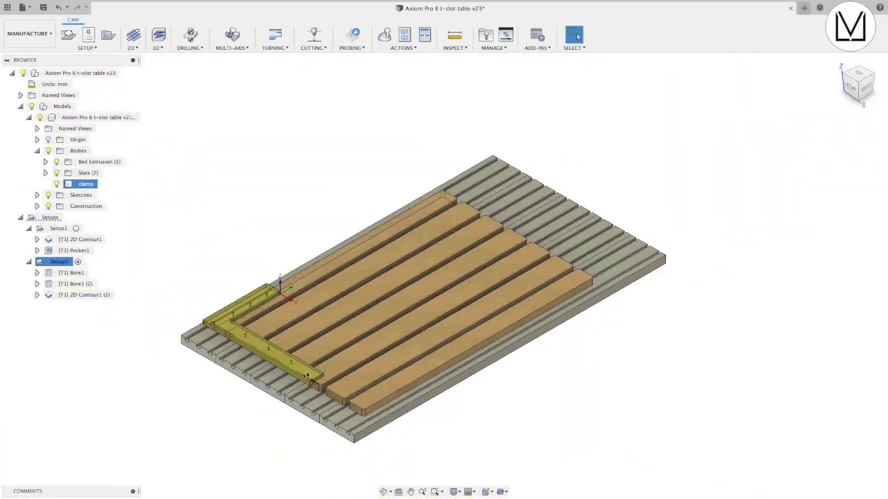
{"action": "scroll", "coordinate": [190, 253], "scroll_direction": "up", "scroll_amount": 5}
{"action": "scroll", "coordinate": [210, 262], "scroll_direction": "down", "scroll_amount": 3}
{"action": "middle_click_drag", "start_coordinate": [236, 264], "coordinate": [234, 261]}
{"action": "left_click_drag", "start_coordinate": [233, 262], "coordinate": [236, 196]}
{"action": "key", "text": "Escape"}
{"action": "scroll", "coordinate": [235, 208], "scroll_direction": "up", "scroll_amount": 4}
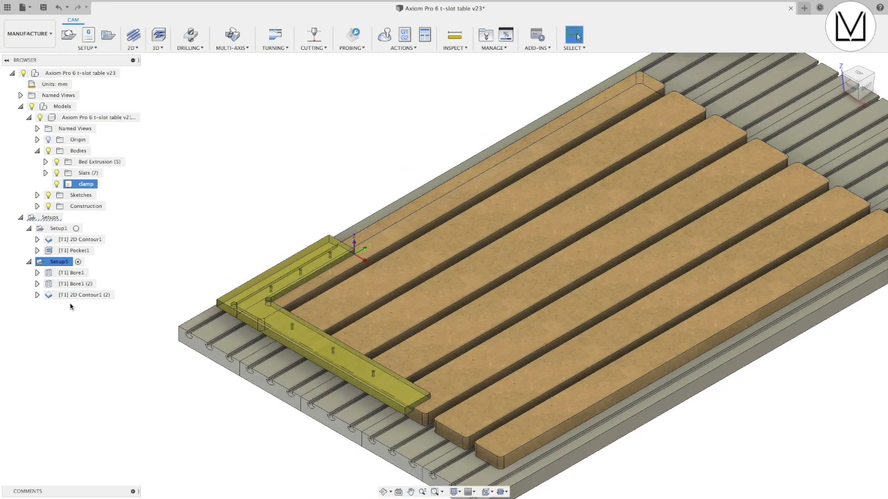
Preview the Bore1, Bore1 (2) and 2D Contour1 (2) toolpaths of Setup5 on the clamp.
{"action": "left_click", "coordinate": [77, 274]}
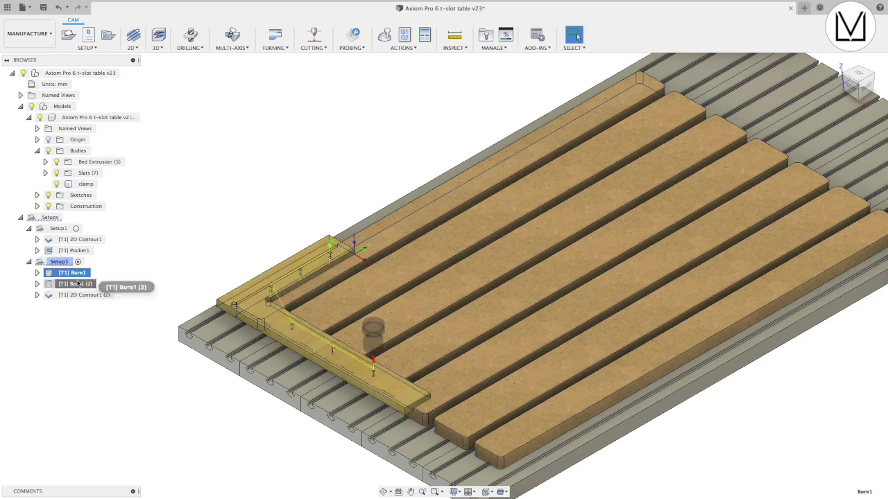
{"action": "left_click", "coordinate": [79, 284]}
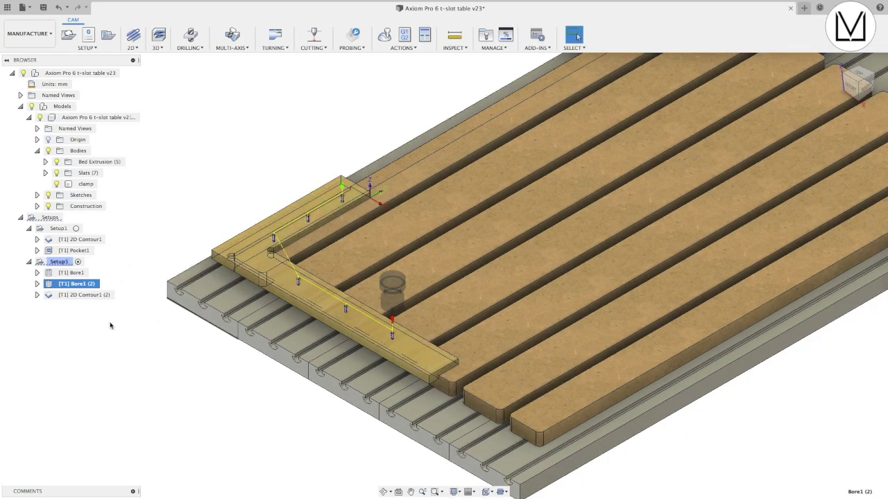
{"action": "left_click", "coordinate": [87, 295]}
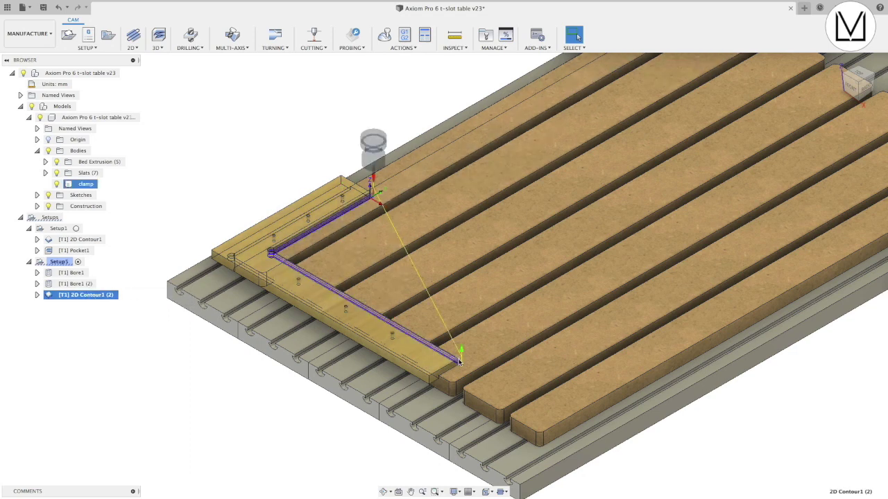
{"action": "left_click", "coordinate": [145, 190]}
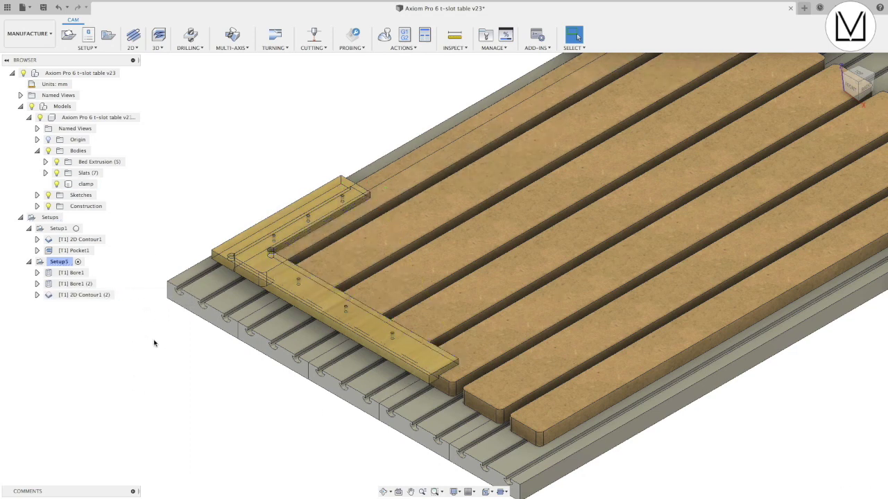
Examine the clamp's top face, the first slat's top face, and how they stack on the bed from the front.
{"action": "scroll", "coordinate": [167, 374], "scroll_direction": "down", "scroll_amount": 2}
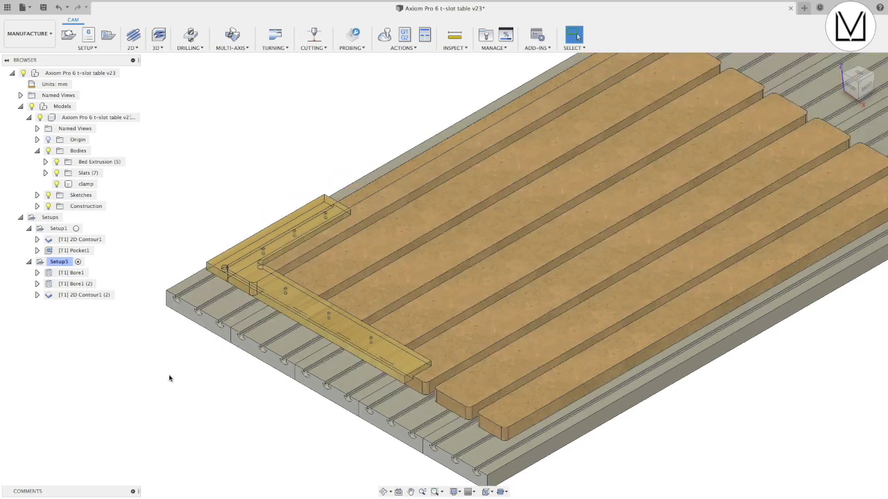
{"action": "left_click", "coordinate": [258, 260]}
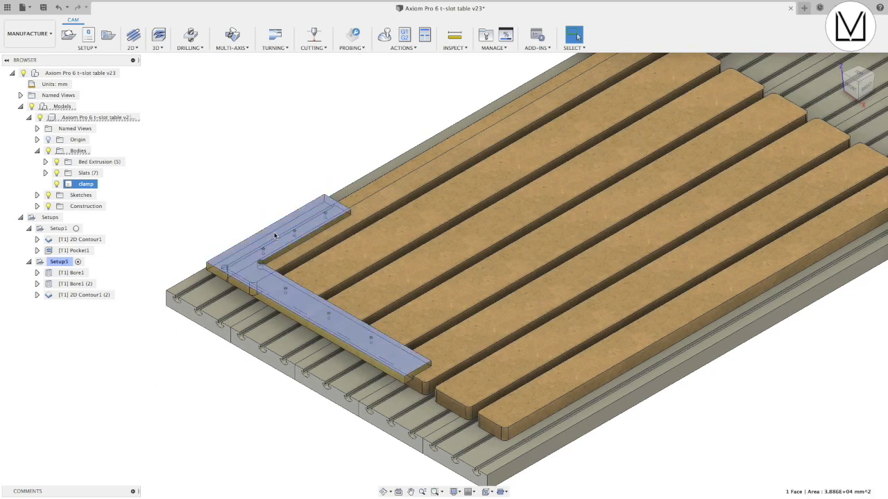
{"action": "left_click", "coordinate": [400, 191]}
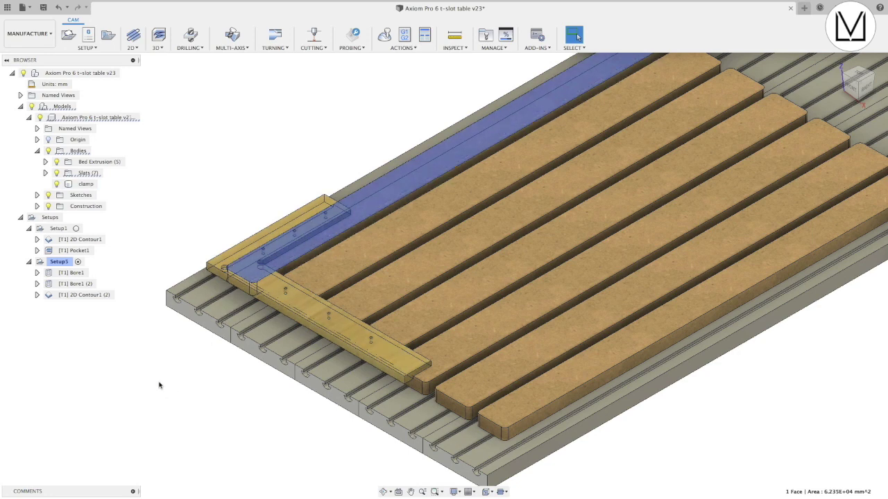
{"action": "scroll", "coordinate": [160, 385], "scroll_direction": "down", "scroll_amount": 5}
{"action": "scroll", "coordinate": [167, 385], "scroll_direction": "up", "scroll_amount": 7}
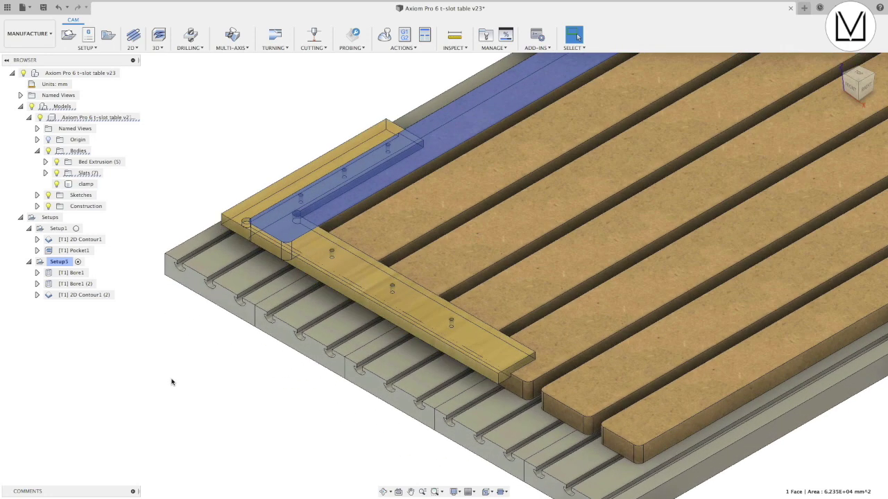
{"action": "middle_click_drag", "start_coordinate": [171, 382], "coordinate": [202, 357], "text": "shift"}
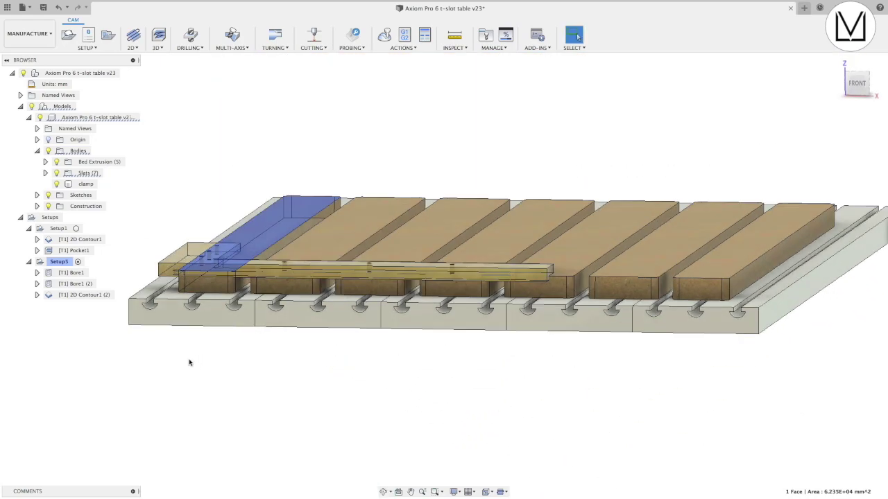
{"action": "left_click", "coordinate": [858, 83]}
{"action": "scroll", "coordinate": [188, 274], "scroll_direction": "up", "scroll_amount": 5}
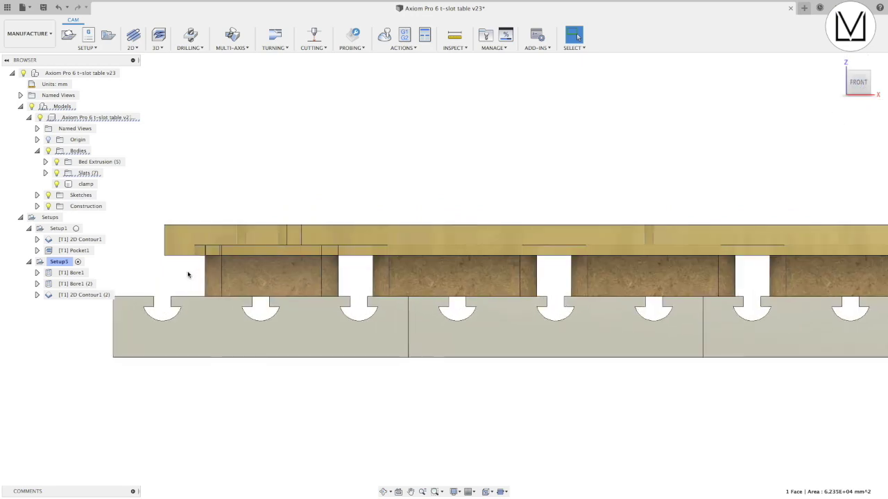
Compare the hole depths of the Bore1 and Bore1 (2) toolpaths through the clamp and slats in the front view.
{"action": "left_click", "coordinate": [70, 275]}
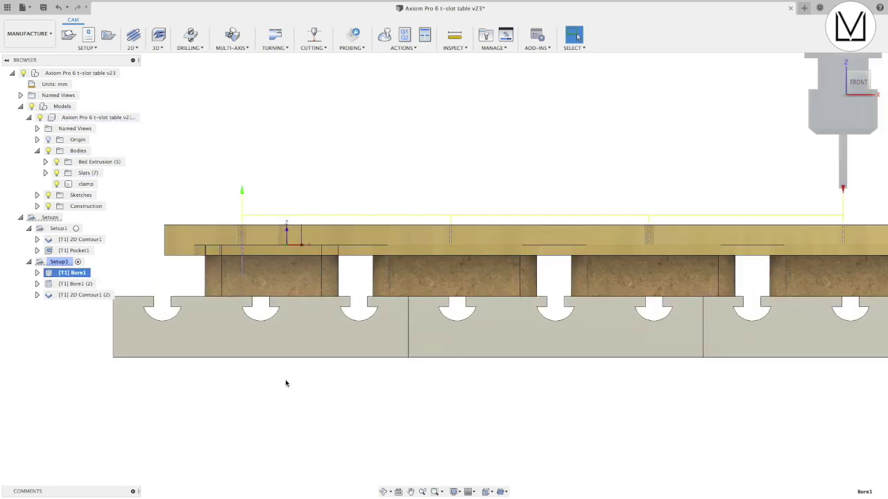
{"action": "scroll", "coordinate": [269, 300], "scroll_direction": "up", "scroll_amount": 4}
{"action": "scroll", "coordinate": [269, 301], "scroll_direction": "down", "scroll_amount": 3}
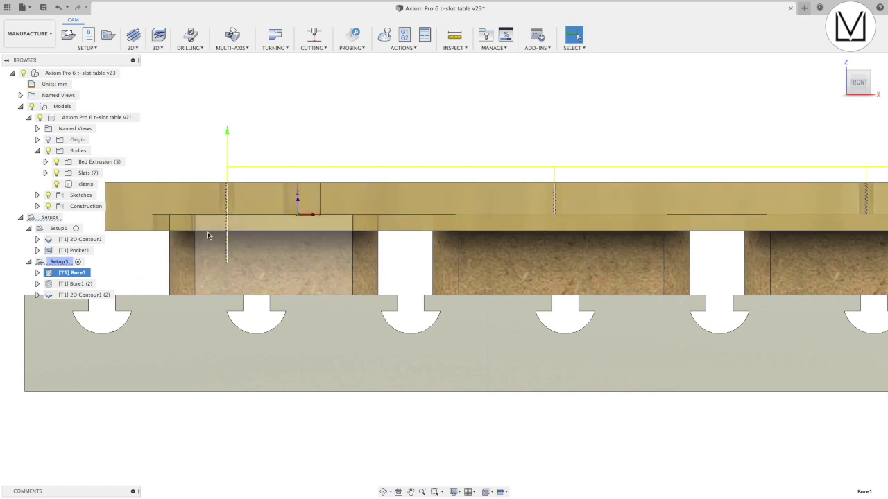
{"action": "left_click", "coordinate": [76, 283]}
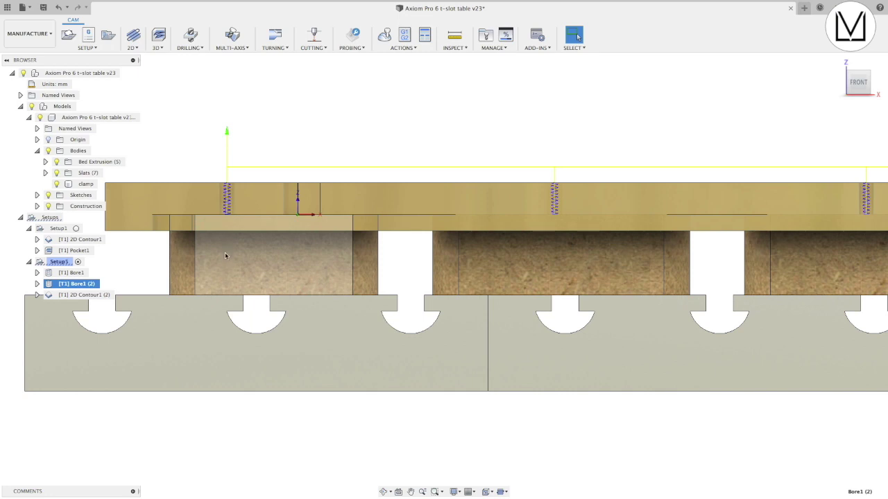
{"action": "scroll", "coordinate": [208, 278], "scroll_direction": "down", "scroll_amount": 3}
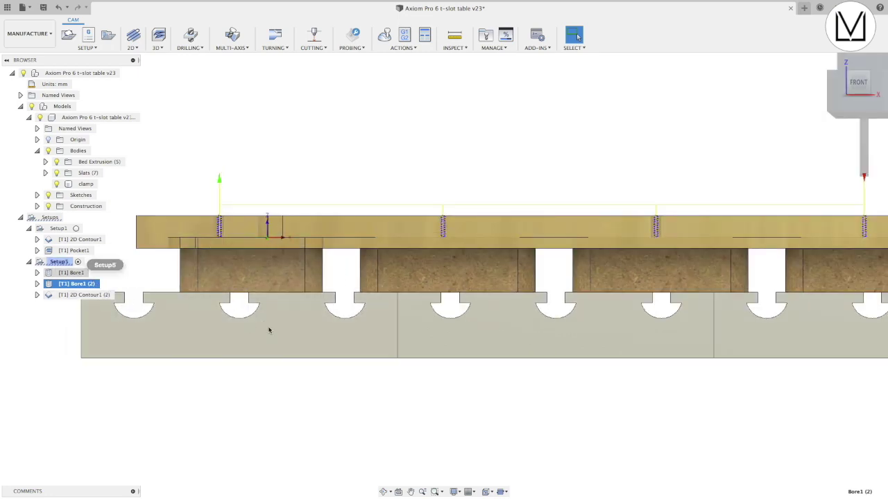
Simulate Setup5's Bore1 and Bore1 (2) operations together from the home view, then close the simulation.
{"action": "left_click", "coordinate": [837, 62]}
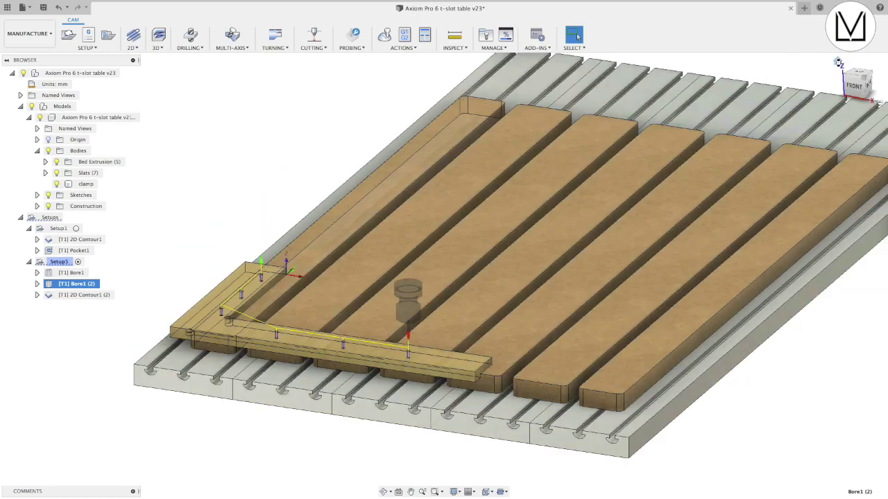
{"action": "scroll", "coordinate": [208, 283], "scroll_direction": "up", "scroll_amount": 5}
{"action": "scroll", "coordinate": [228, 279], "scroll_direction": "up", "scroll_amount": 3}
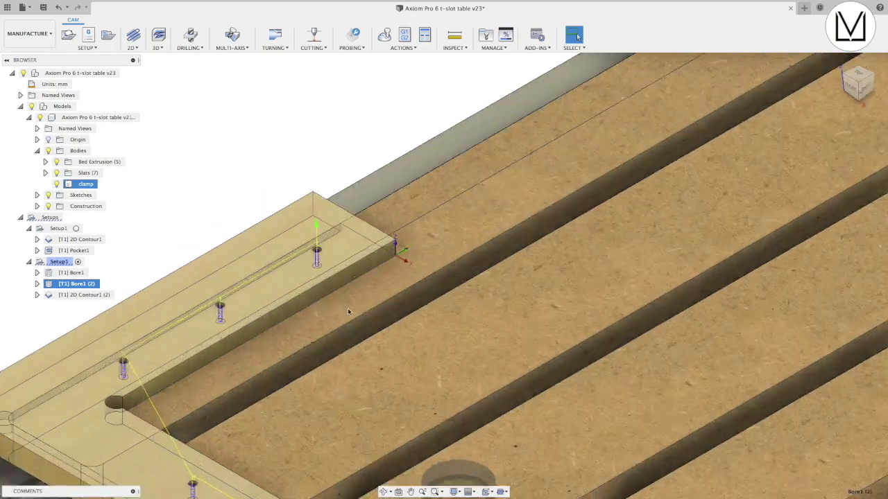
{"action": "middle_click_drag", "start_coordinate": [353, 311], "coordinate": [500, 174]}
{"action": "scroll", "coordinate": [500, 174], "scroll_direction": "down", "scroll_amount": 3}
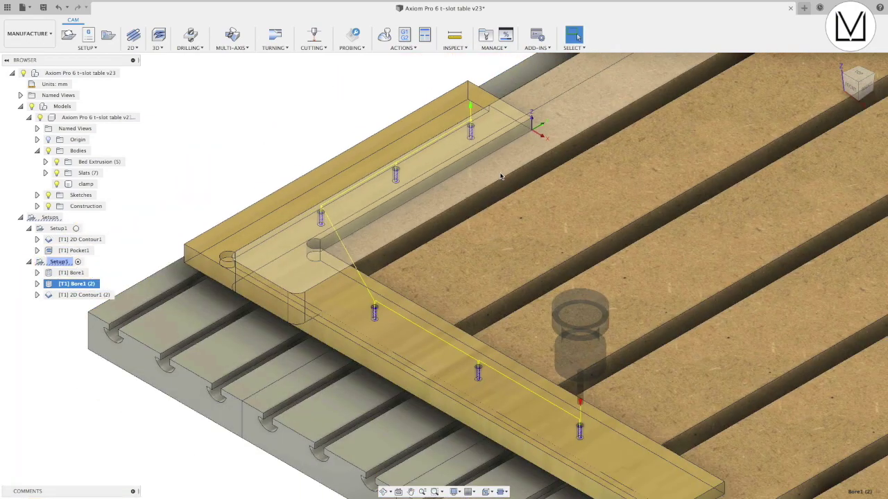
{"action": "scroll", "coordinate": [501, 176], "scroll_direction": "down", "scroll_amount": 3}
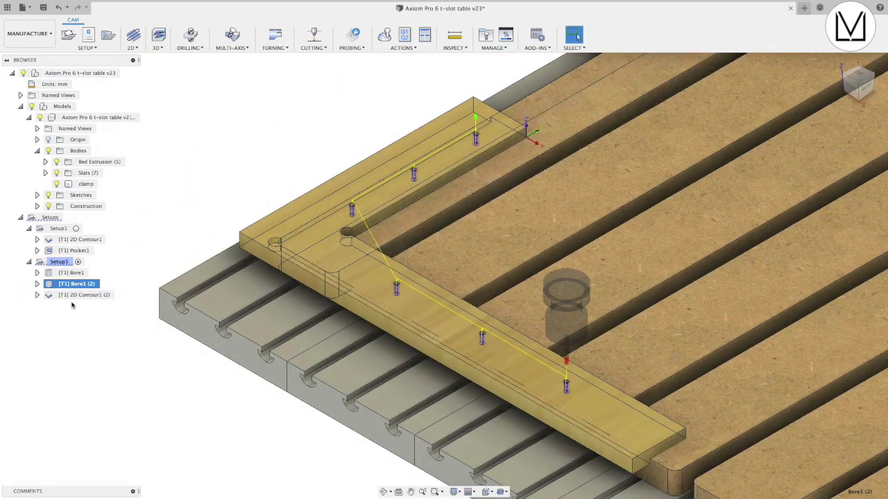
{"action": "left_click", "coordinate": [75, 273]}
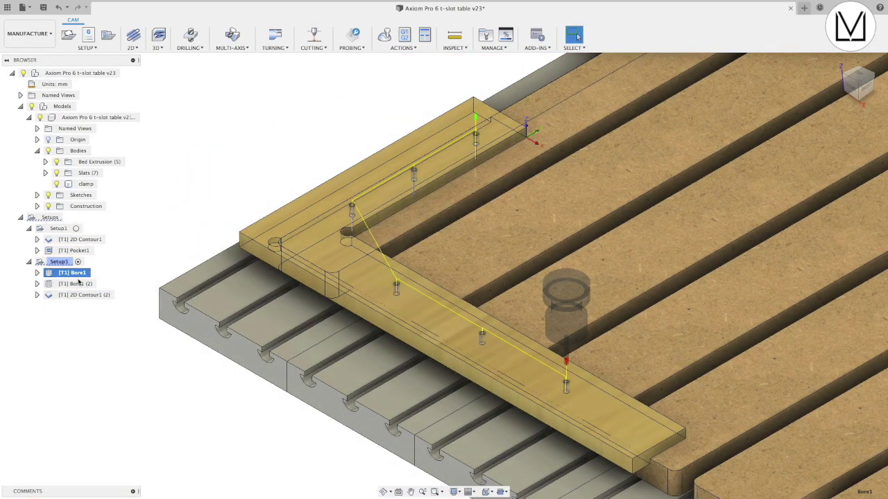
{"action": "left_click", "coordinate": [103, 285], "text": "ctrl"}
{"action": "left_click", "coordinate": [385, 35]}
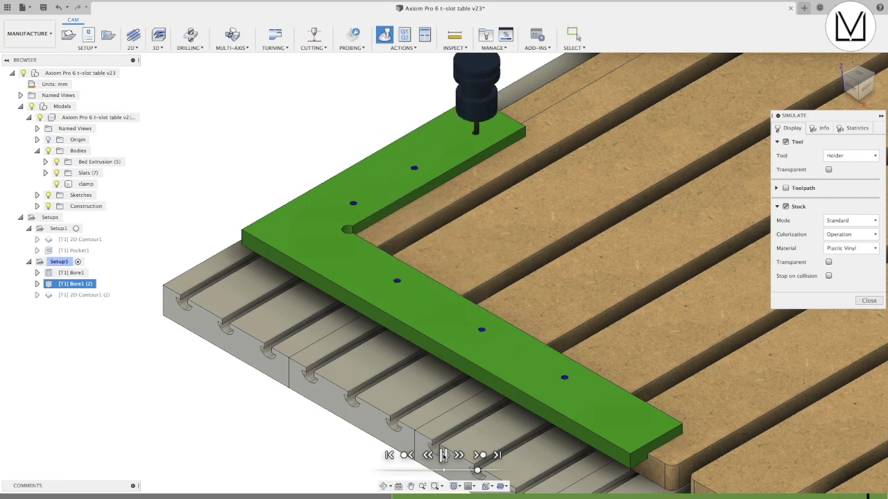
{"action": "left_click", "coordinate": [444, 454]}
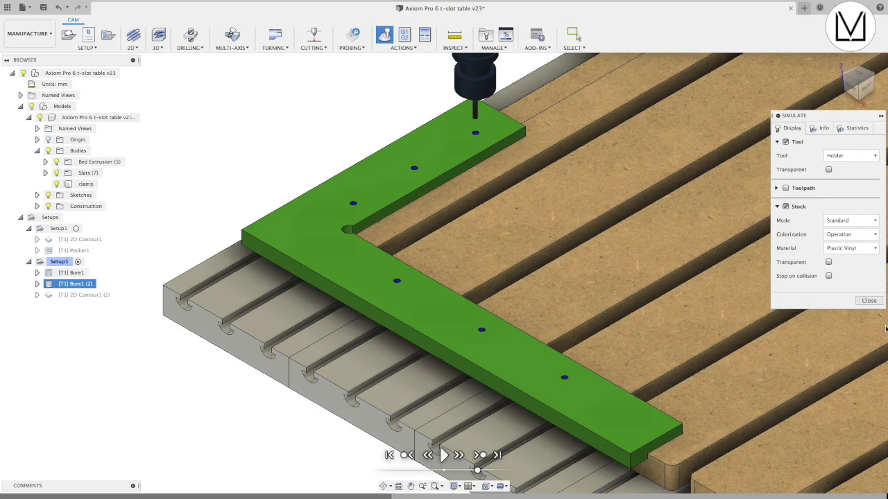
{"action": "left_click", "coordinate": [871, 300]}
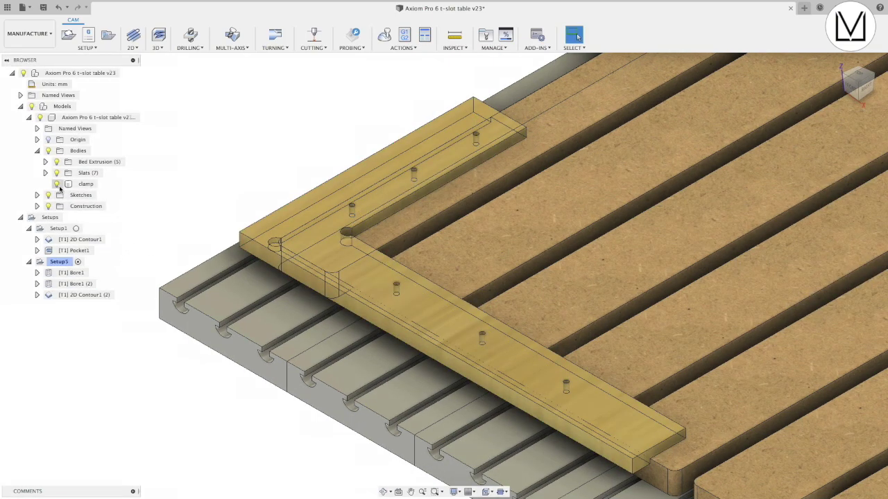
Hide the clamp body to examine the Bore1 toolpath over the slats, show the clamp again, and clear the selection.
{"action": "left_click", "coordinate": [57, 184]}
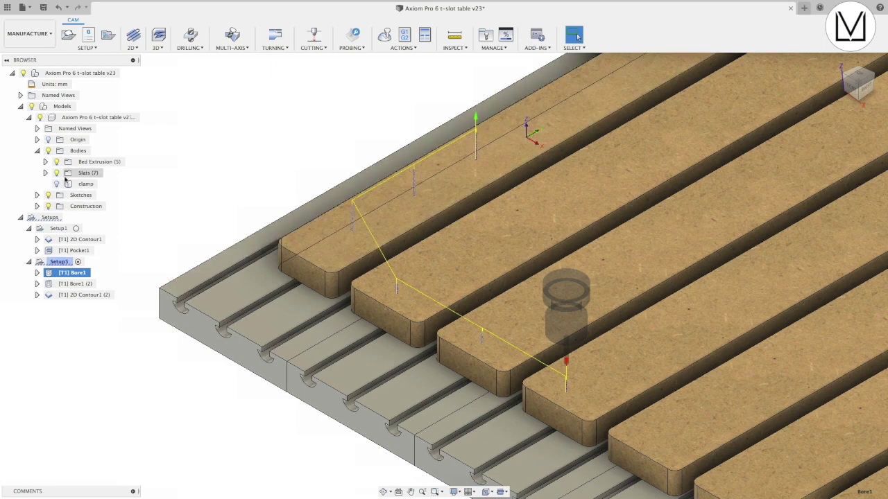
{"action": "left_click", "coordinate": [56, 184]}
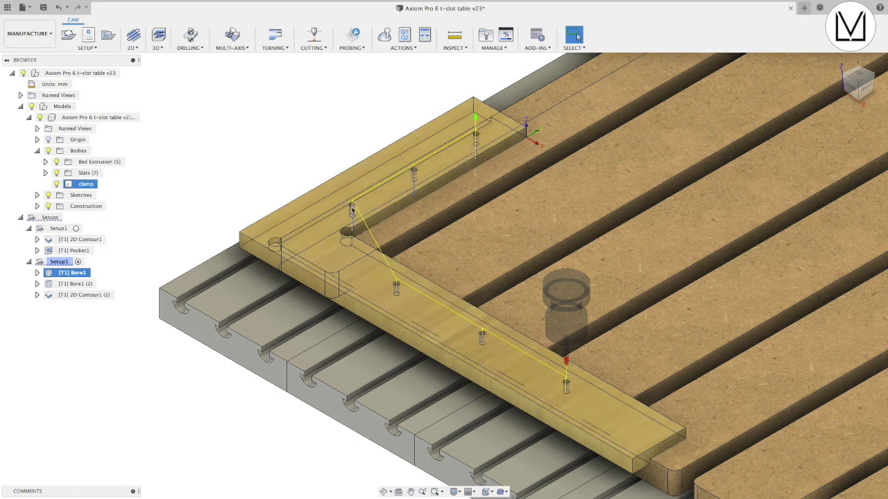
{"action": "key", "text": "Escape"}
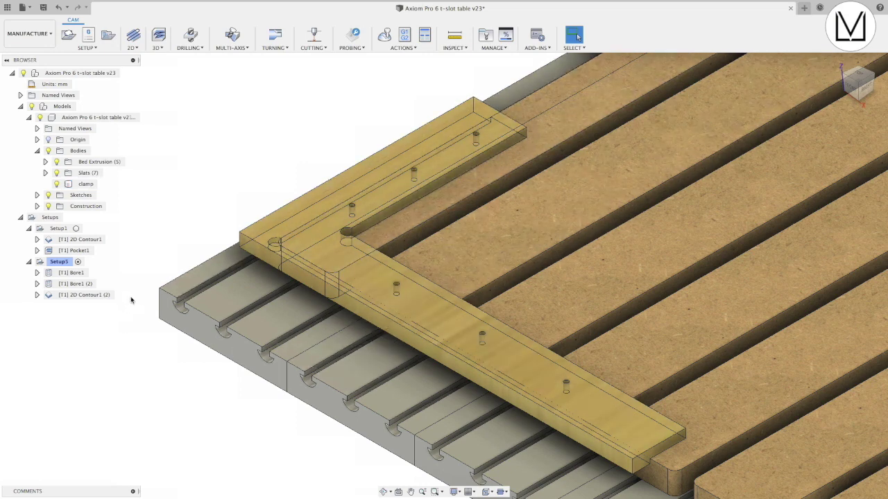
Examine the 2D Contour1 (2) toolpath along the clamp's inner edges and past the end at the work origin.
{"action": "left_click", "coordinate": [78, 296]}
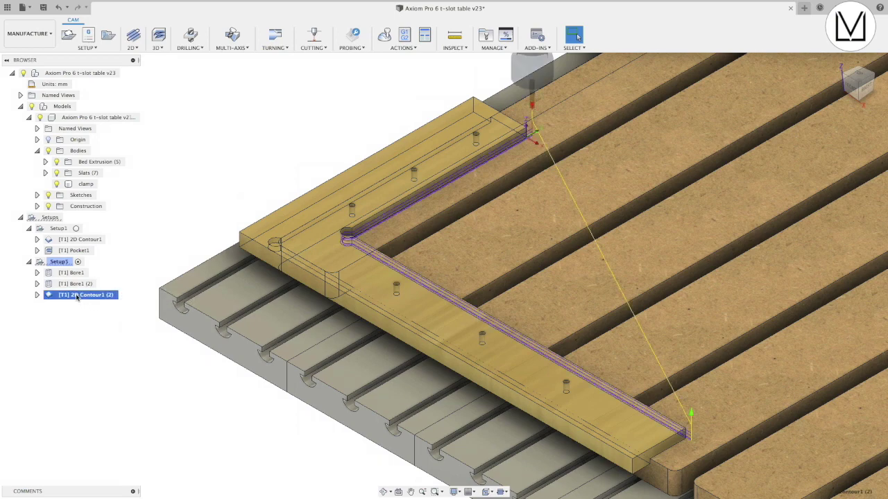
{"action": "scroll", "coordinate": [530, 141], "scroll_direction": "up", "scroll_amount": 5}
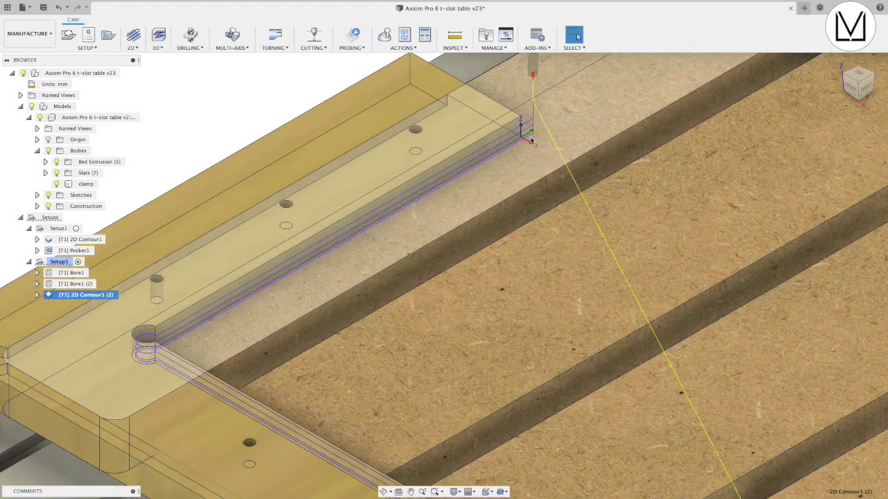
{"action": "scroll", "coordinate": [530, 141], "scroll_direction": "up", "scroll_amount": 4}
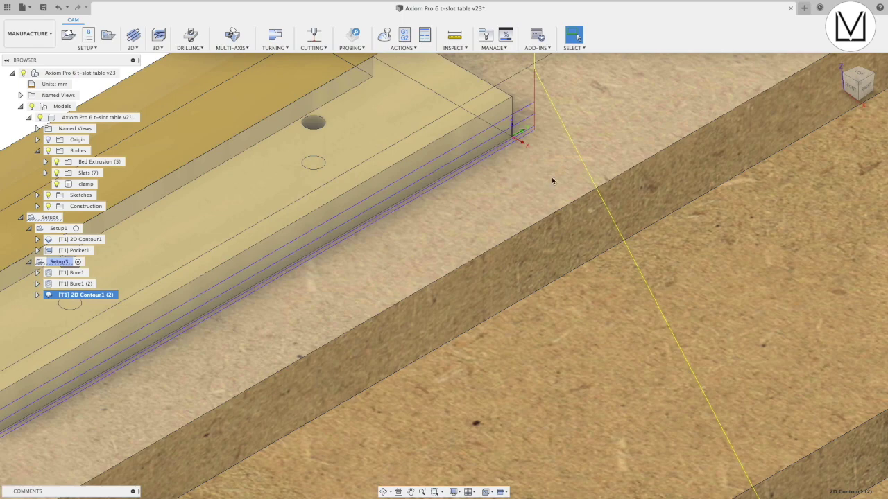
{"action": "scroll", "coordinate": [514, 204], "scroll_direction": "down", "scroll_amount": 10}
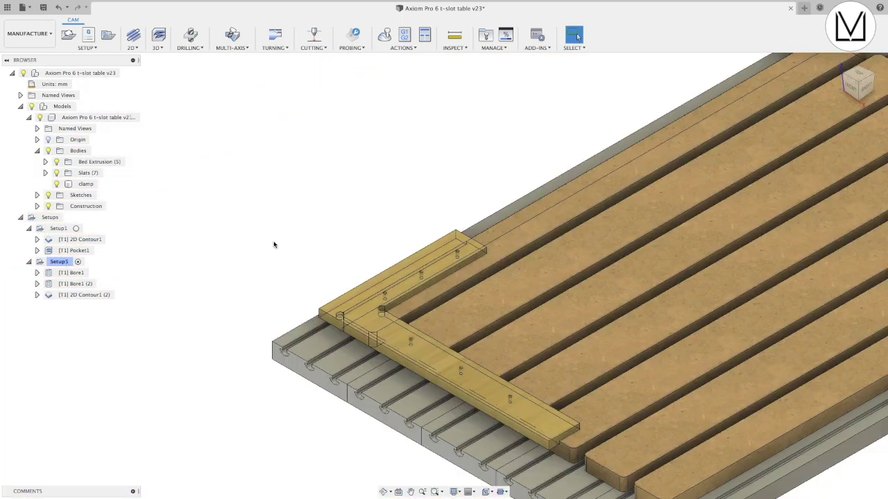
Review the pass and stock-to-leave settings of 2D Contour1 (2) against its contour chains, and accept the operation.
{"action": "right_click", "coordinate": [82, 296]}
{"action": "left_click", "coordinate": [98, 16]}
{"action": "left_click", "coordinate": [736, 44]}
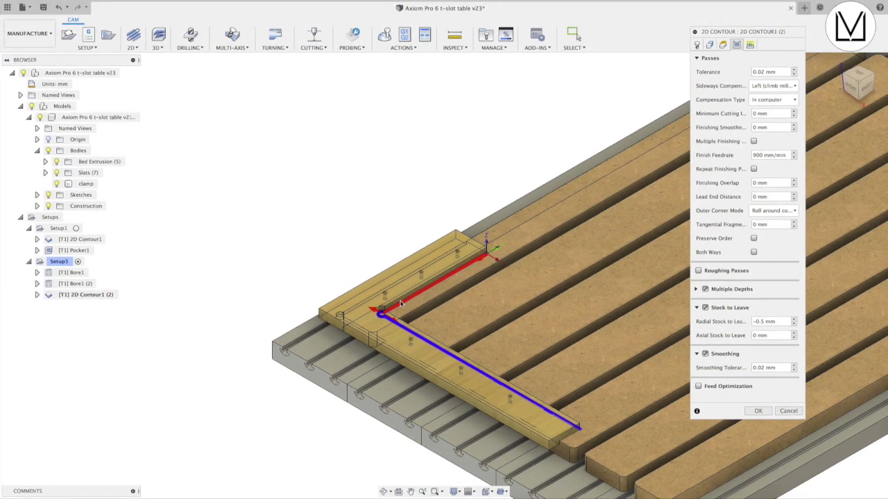
{"action": "left_click", "coordinate": [392, 314]}
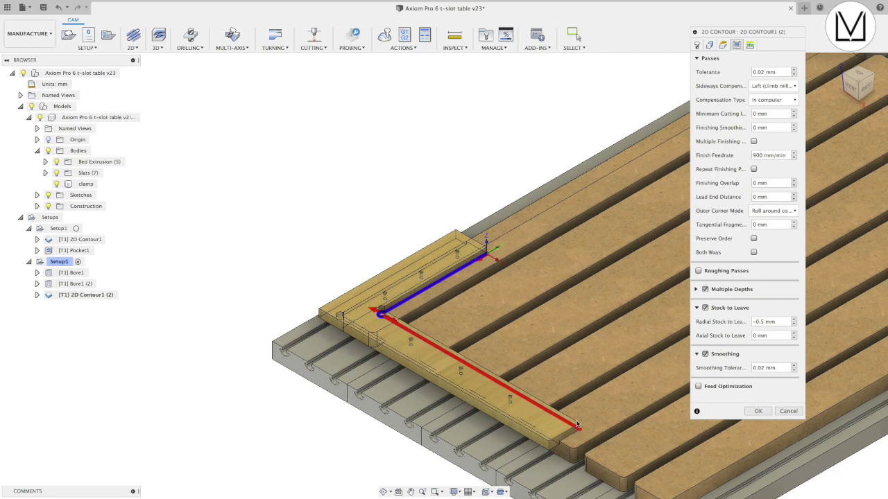
{"action": "key", "text": "Return"}
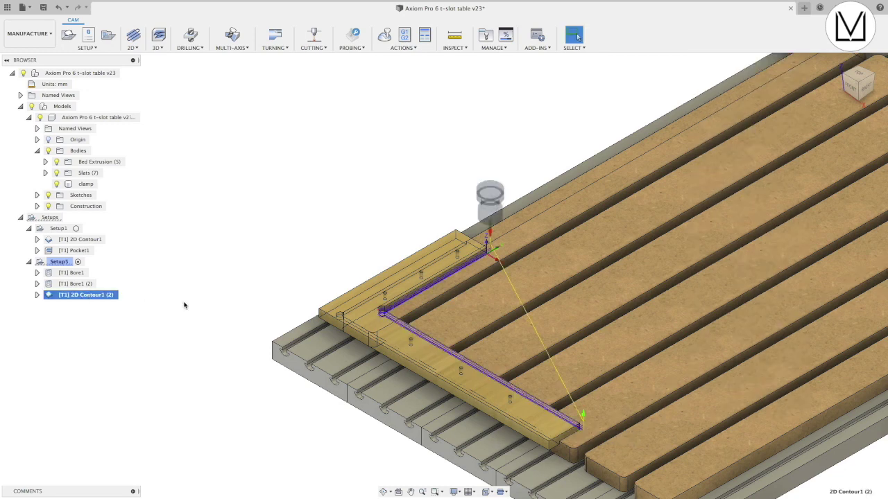
Review the tool and geometry settings of 2D Contour1 (2), including the tangential extension distance, and leave without changes.
{"action": "right_click", "coordinate": [91, 294]}
{"action": "left_click", "coordinate": [139, 13]}
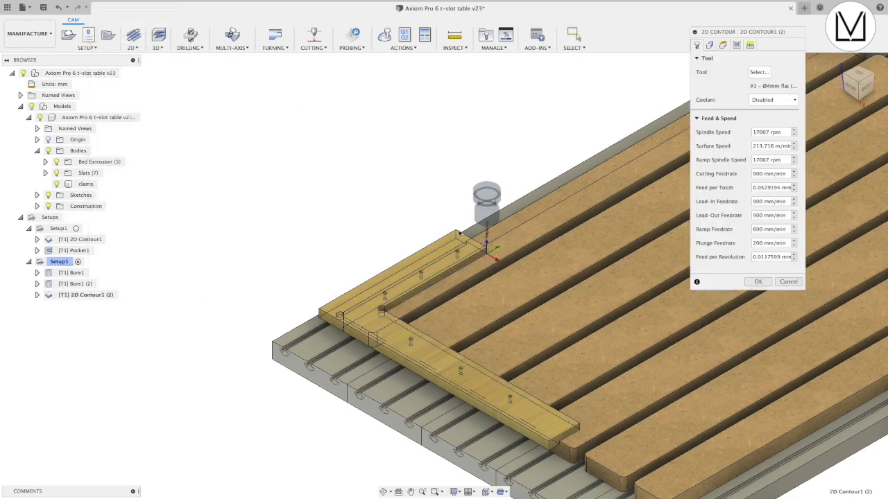
{"action": "scroll", "coordinate": [491, 253], "scroll_direction": "up", "scroll_amount": 3}
{"action": "scroll", "coordinate": [491, 253], "scroll_direction": "up", "scroll_amount": 2}
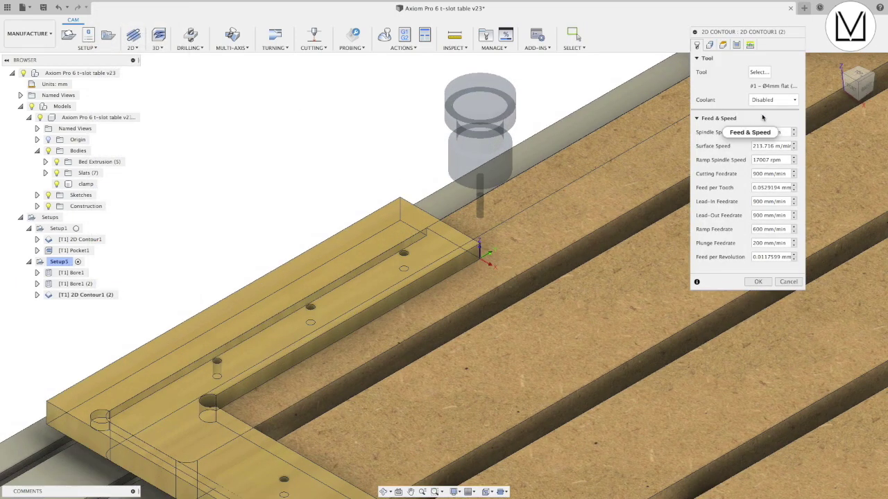
{"action": "left_click", "coordinate": [710, 45]}
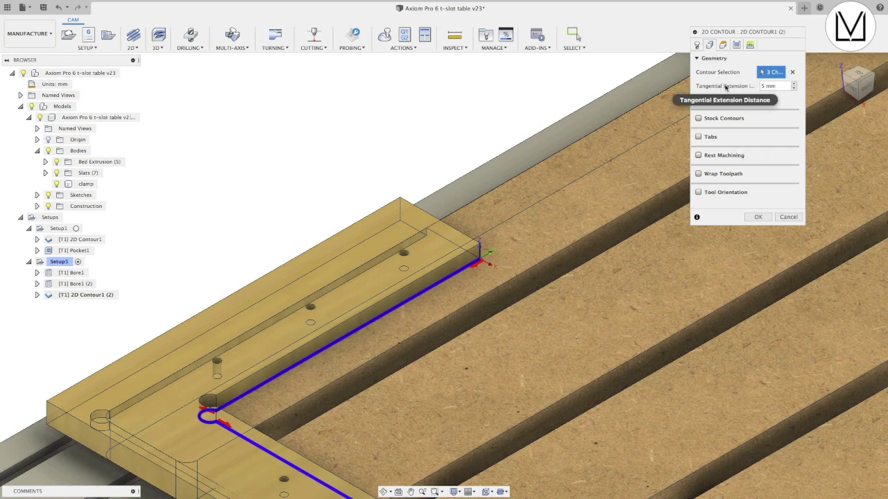
{"action": "mouse_move", "coordinate": [776, 84]}
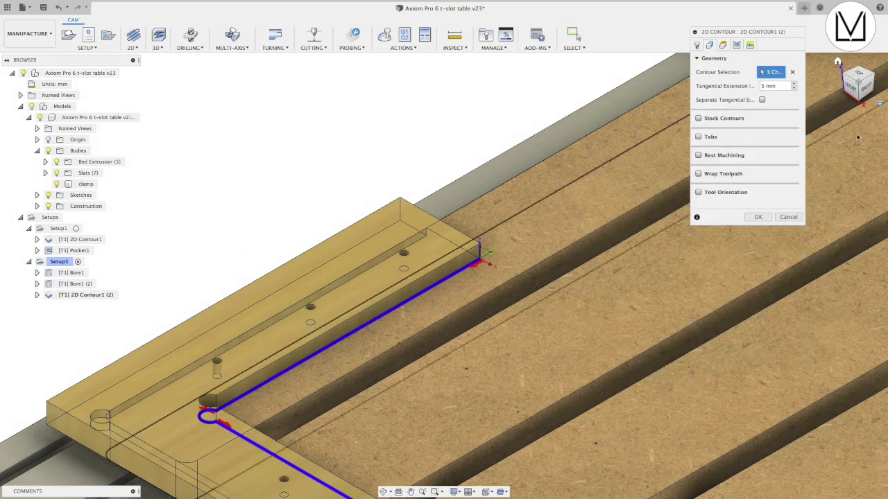
{"action": "left_click", "coordinate": [792, 220]}
Simulate Setup5's 2D Contour1 (2) operation along the inner edges of the whole clamp.
{"action": "scroll", "coordinate": [623, 224], "scroll_direction": "down", "scroll_amount": 5}
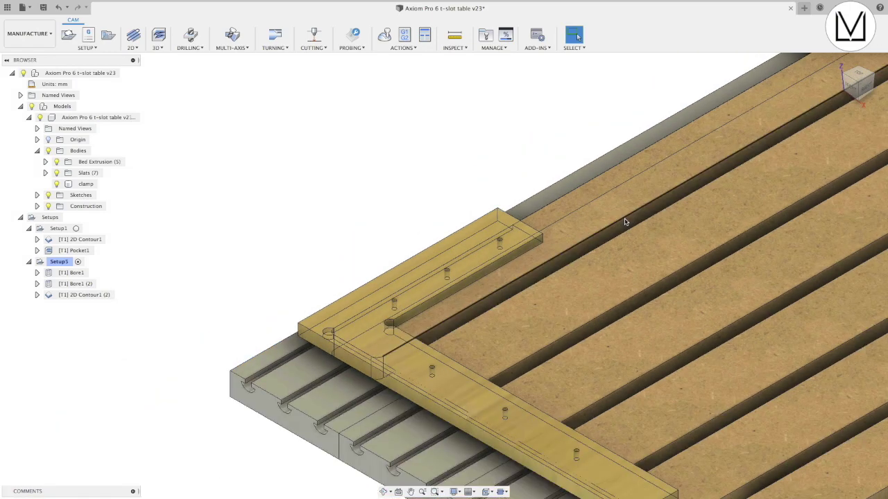
{"action": "scroll", "coordinate": [626, 220], "scroll_direction": "up", "scroll_amount": 2}
{"action": "middle_click_drag", "start_coordinate": [626, 220], "coordinate": [495, 173]}
{"action": "scroll", "coordinate": [495, 173], "scroll_direction": "up", "scroll_amount": 2}
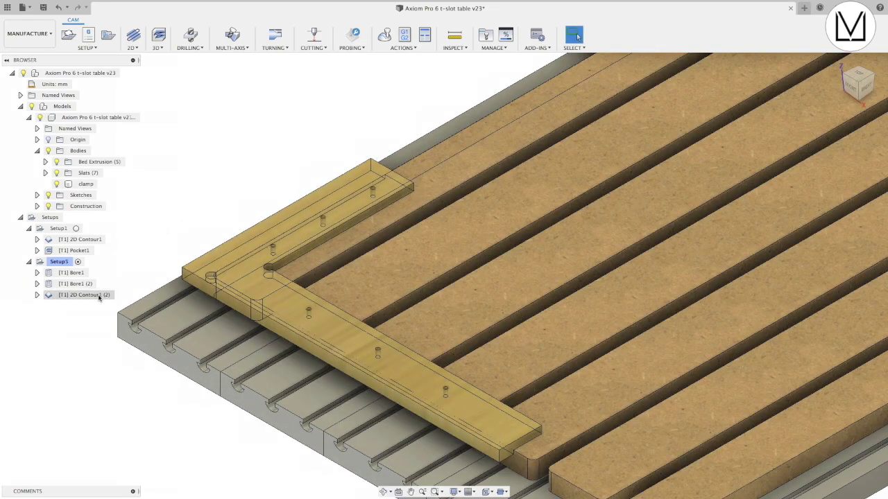
{"action": "left_click", "coordinate": [104, 295]}
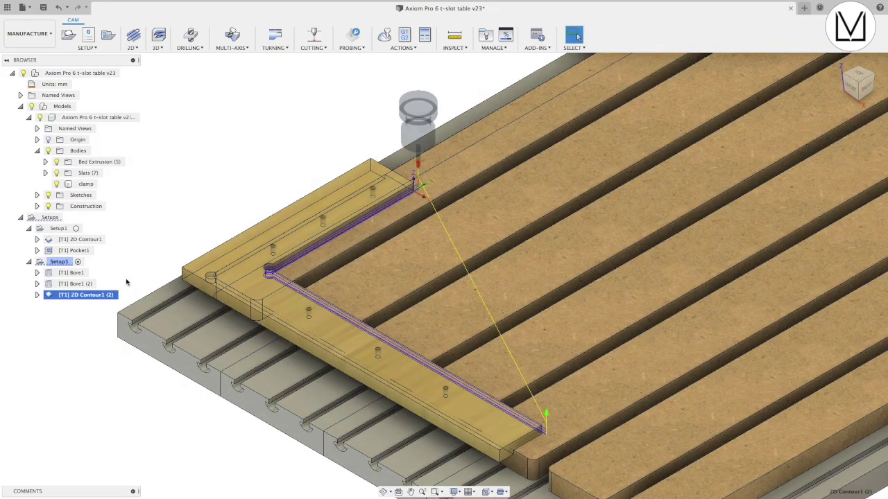
{"action": "left_click", "coordinate": [388, 38]}
{"action": "left_click", "coordinate": [443, 455]}
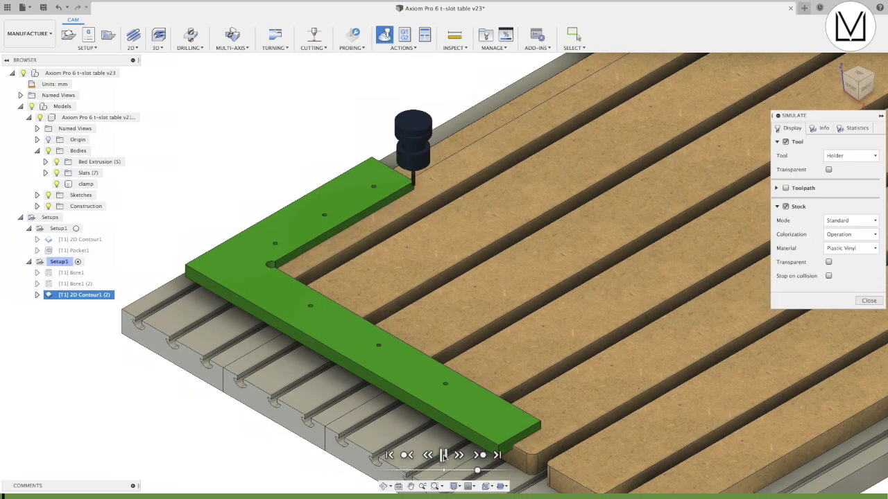